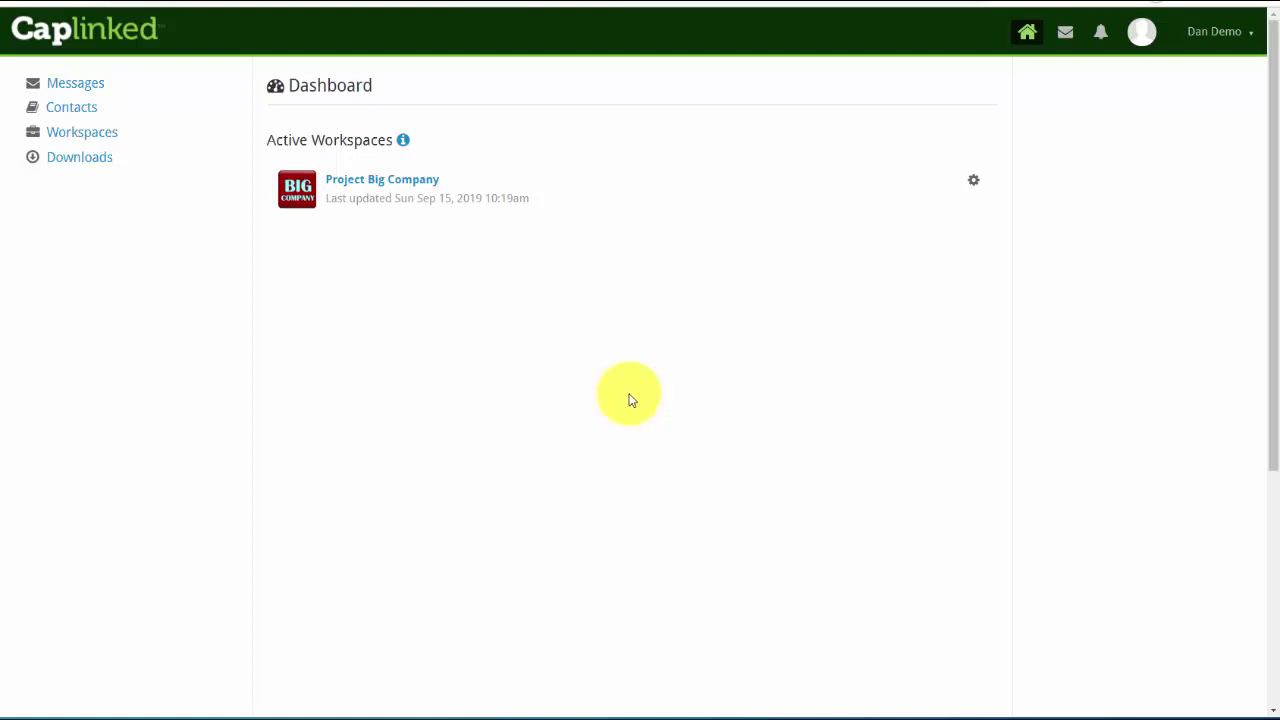
Open the Project Big Company workspace from the account menu's Active Workspaces list.
{"action": "left_click", "coordinate": [1203, 31]}
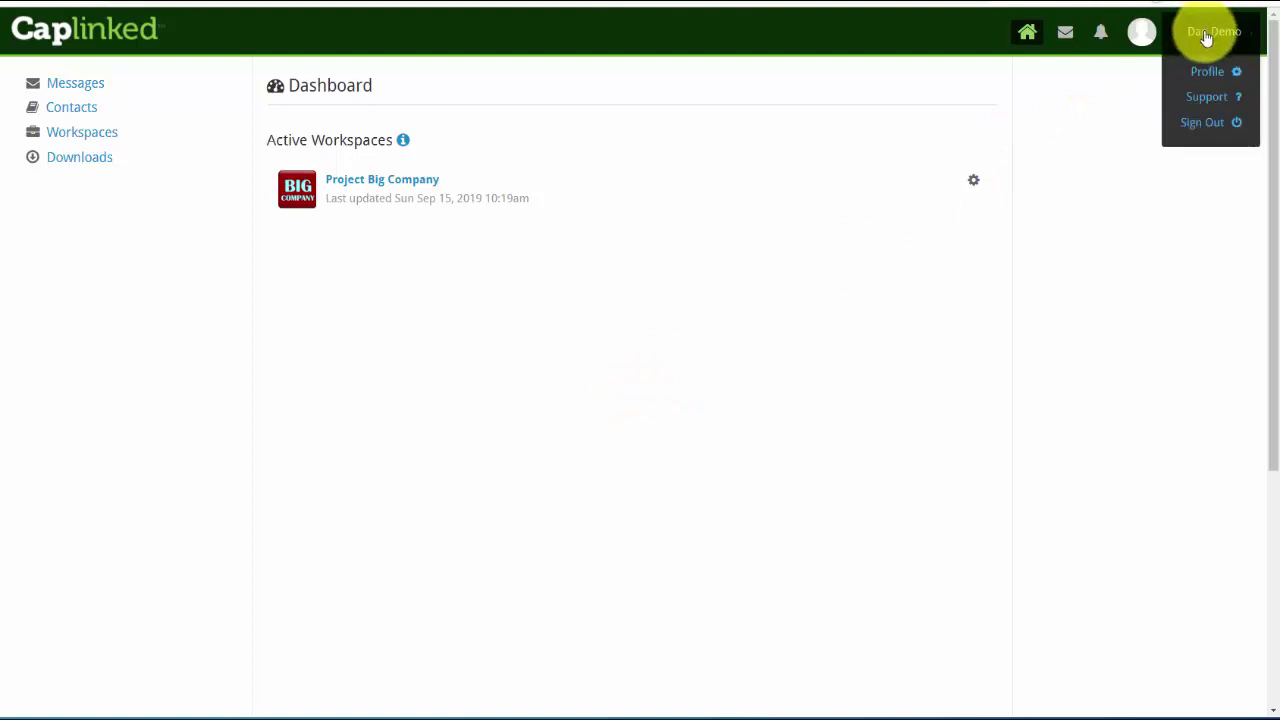
{"action": "left_click", "coordinate": [393, 189]}
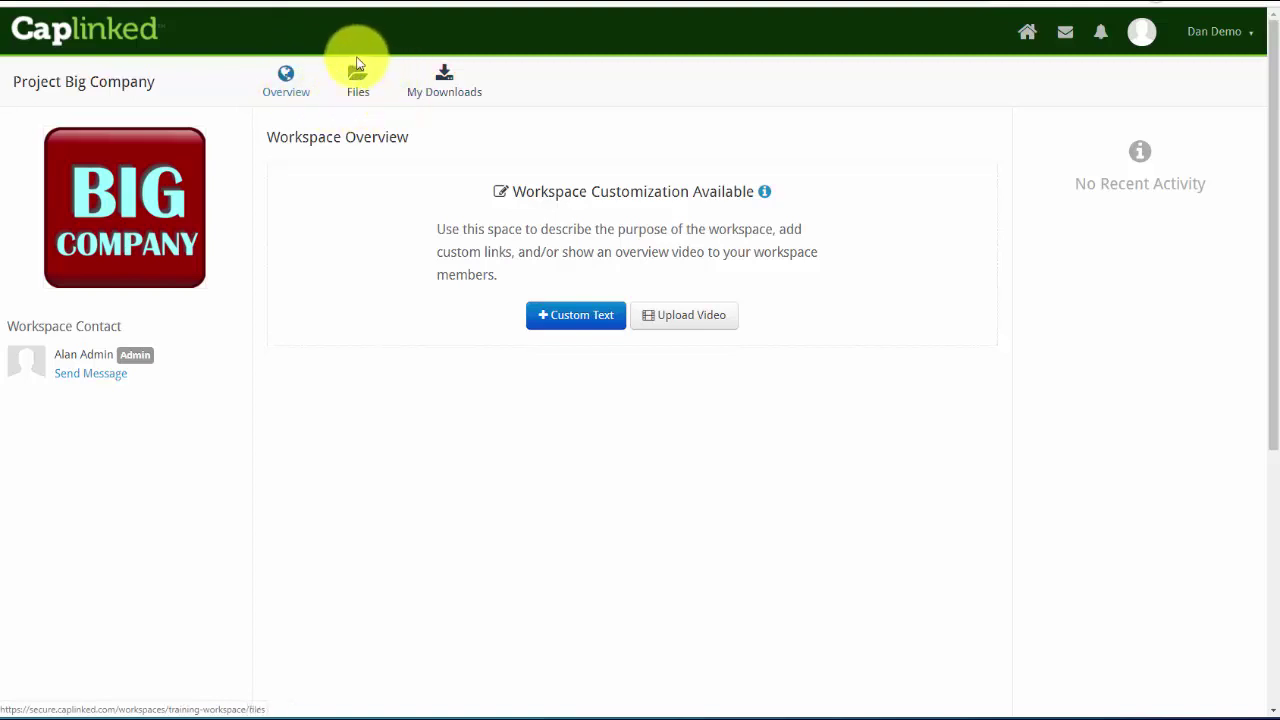
Show the workspace Files page listing Upload Folder 1 and Upload Folder 2.
{"action": "left_click", "coordinate": [358, 86]}
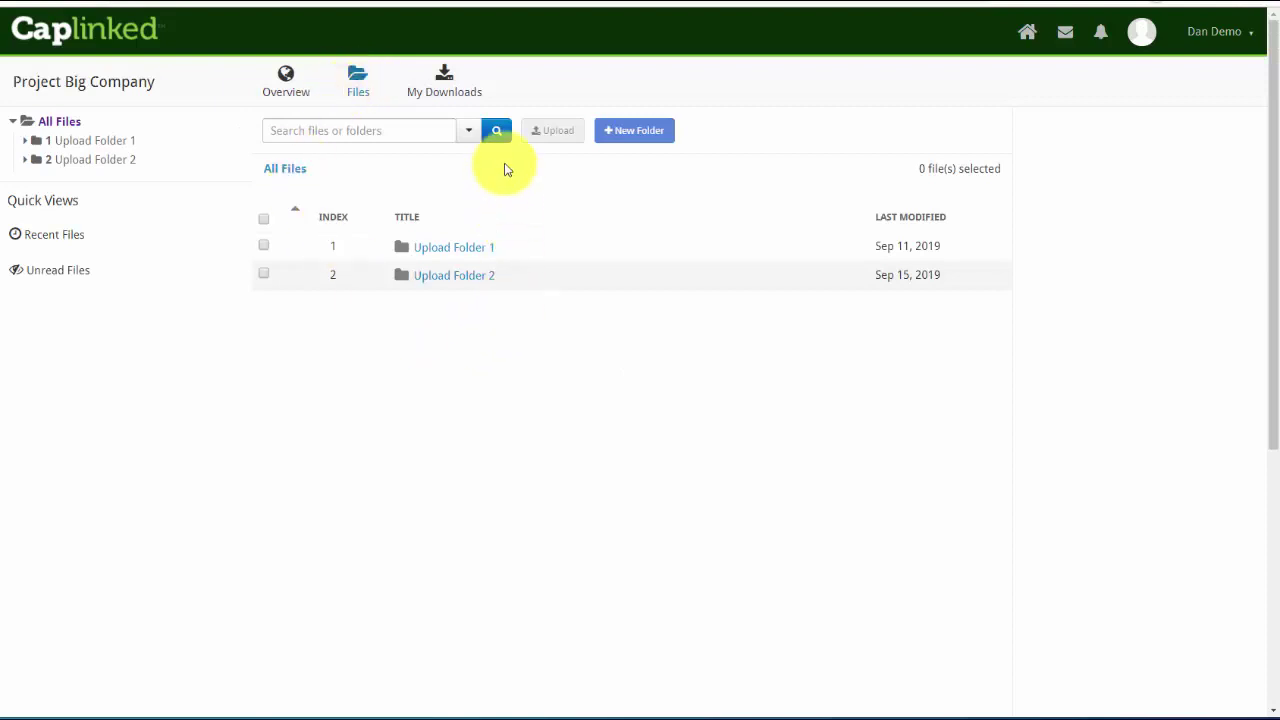
{"action": "mouse_move", "coordinate": [550, 118]}
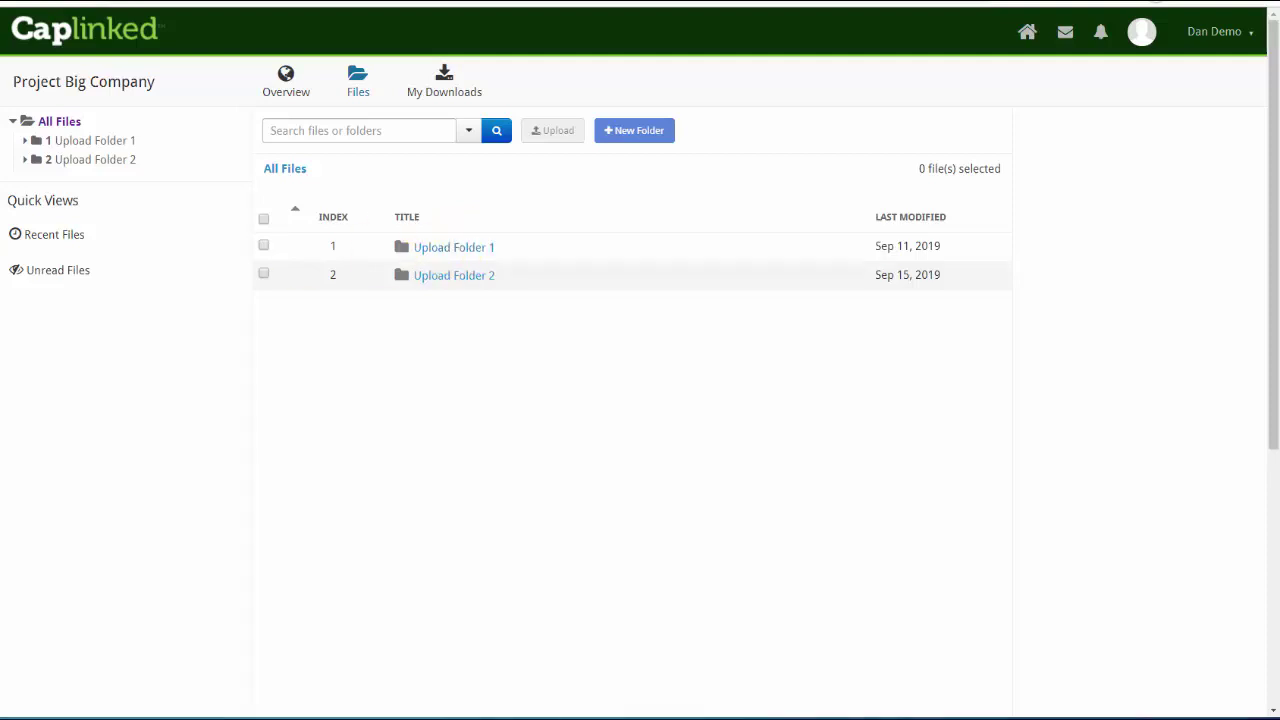
Bring the Notepad upload-options notes forward and place them below the Caplinked folder list.
{"action": "key", "text": "alt+Tab"}
{"action": "left_click_drag", "start_coordinate": [337, 123], "coordinate": [523, 100]}
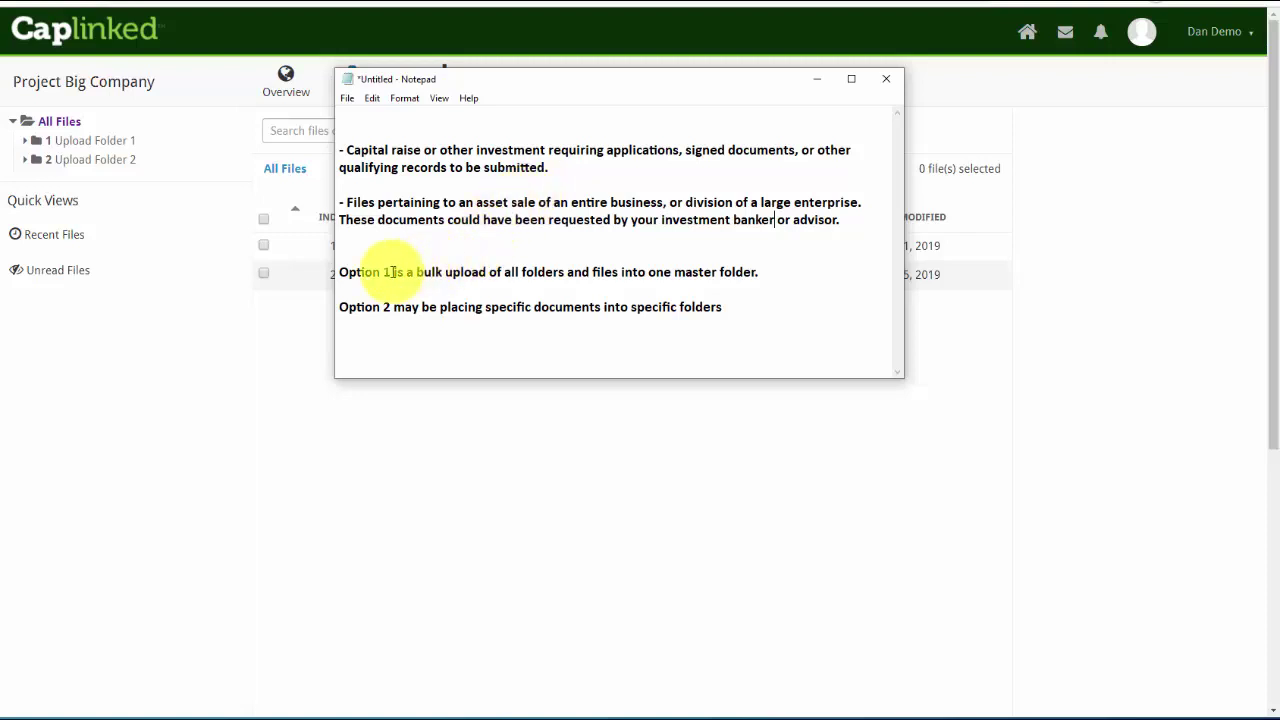
{"action": "left_click_drag", "start_coordinate": [512, 88], "coordinate": [473, 347]}
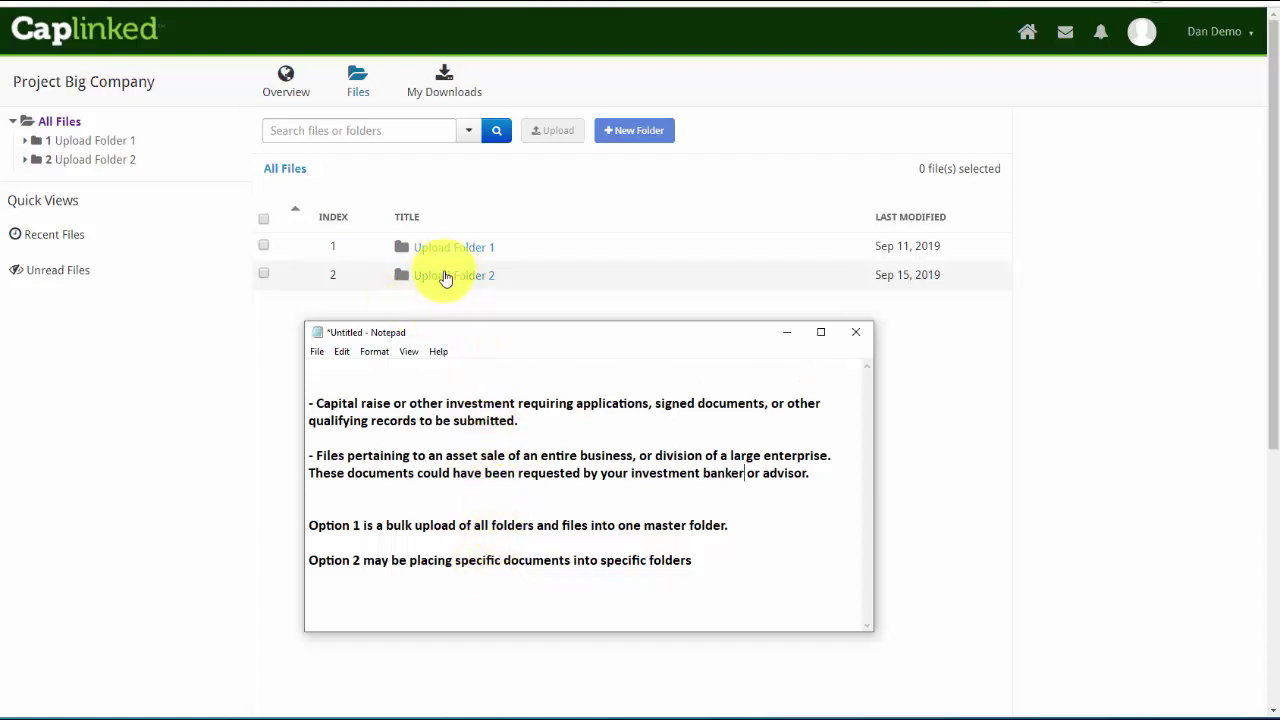
Open the empty Upload Folder 1 and the local Bulk Upload Example folder in File Explorer.
{"action": "left_click", "coordinate": [787, 333]}
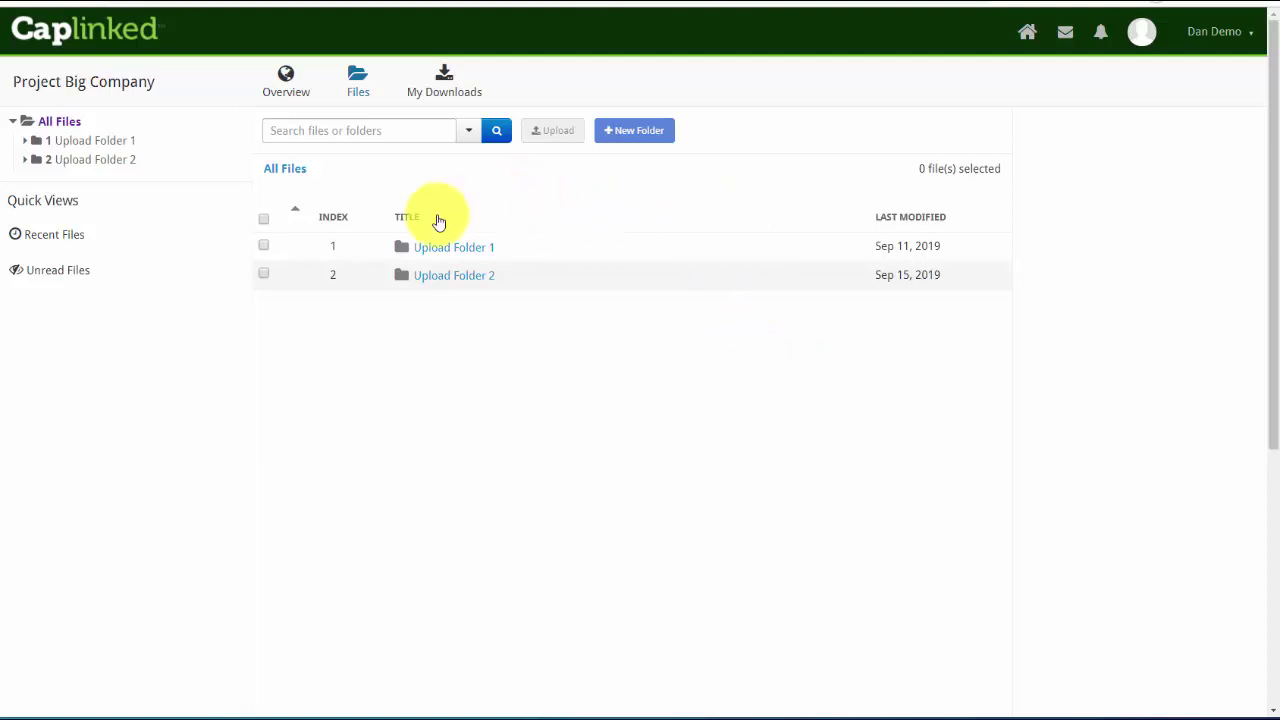
{"action": "left_click", "coordinate": [458, 250]}
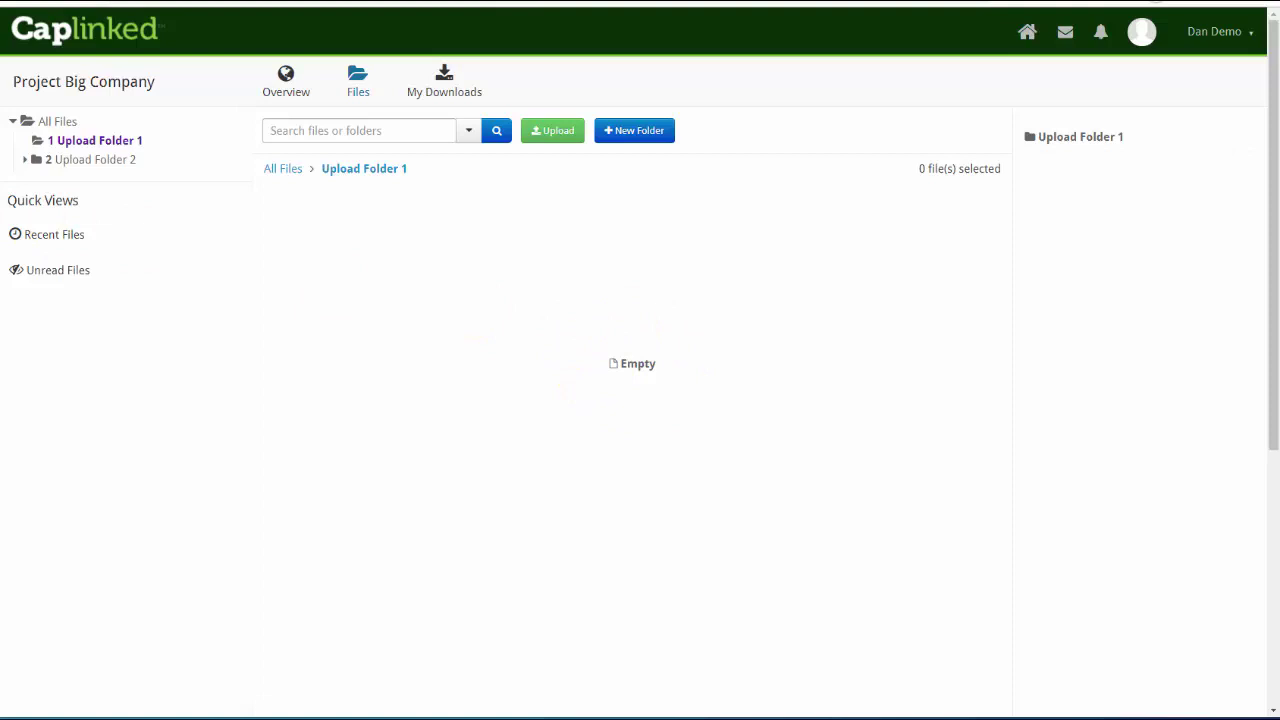
{"action": "left_click_drag", "start_coordinate": [286, 92], "coordinate": [222, 62]}
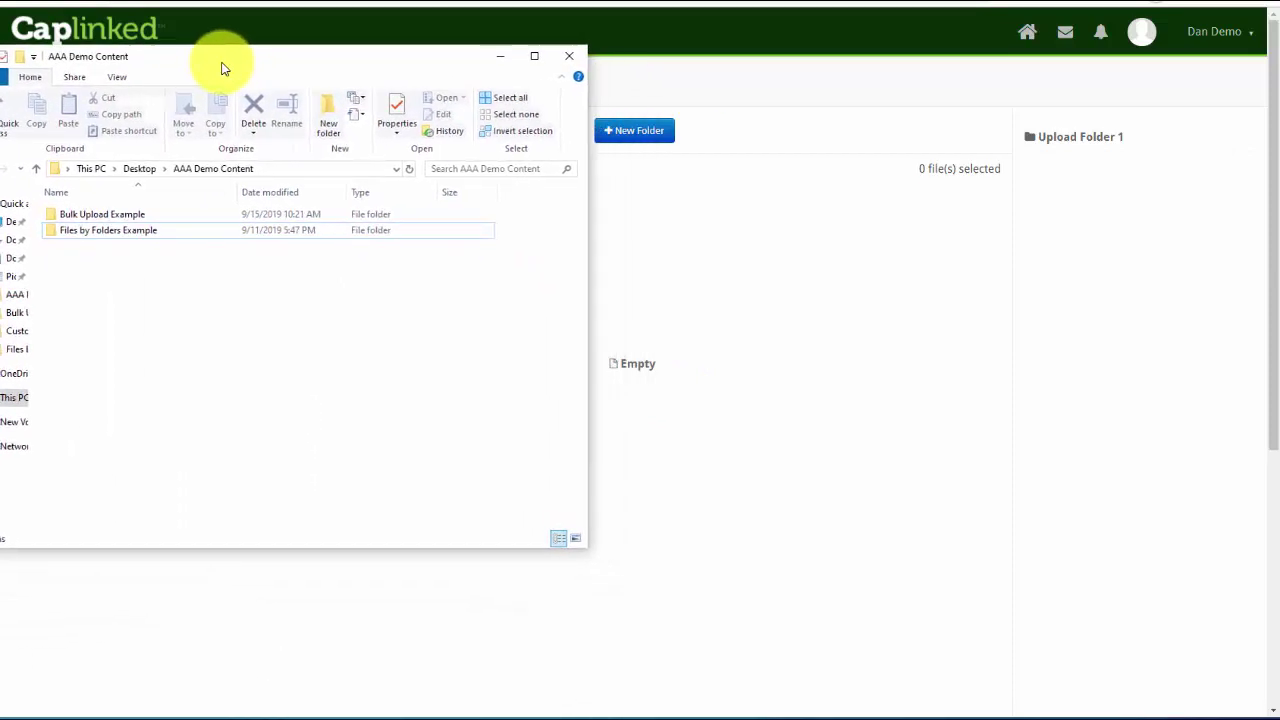
{"action": "left_click", "coordinate": [112, 234]}
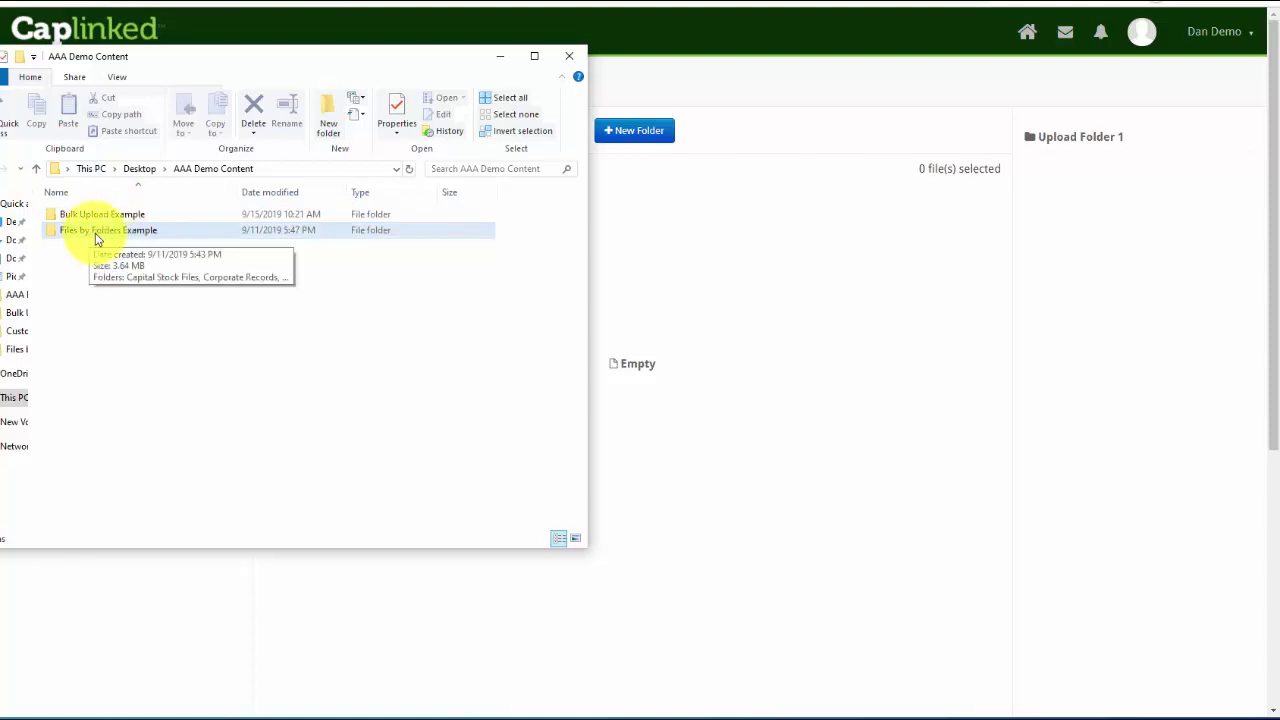
{"action": "left_click", "coordinate": [92, 215]}
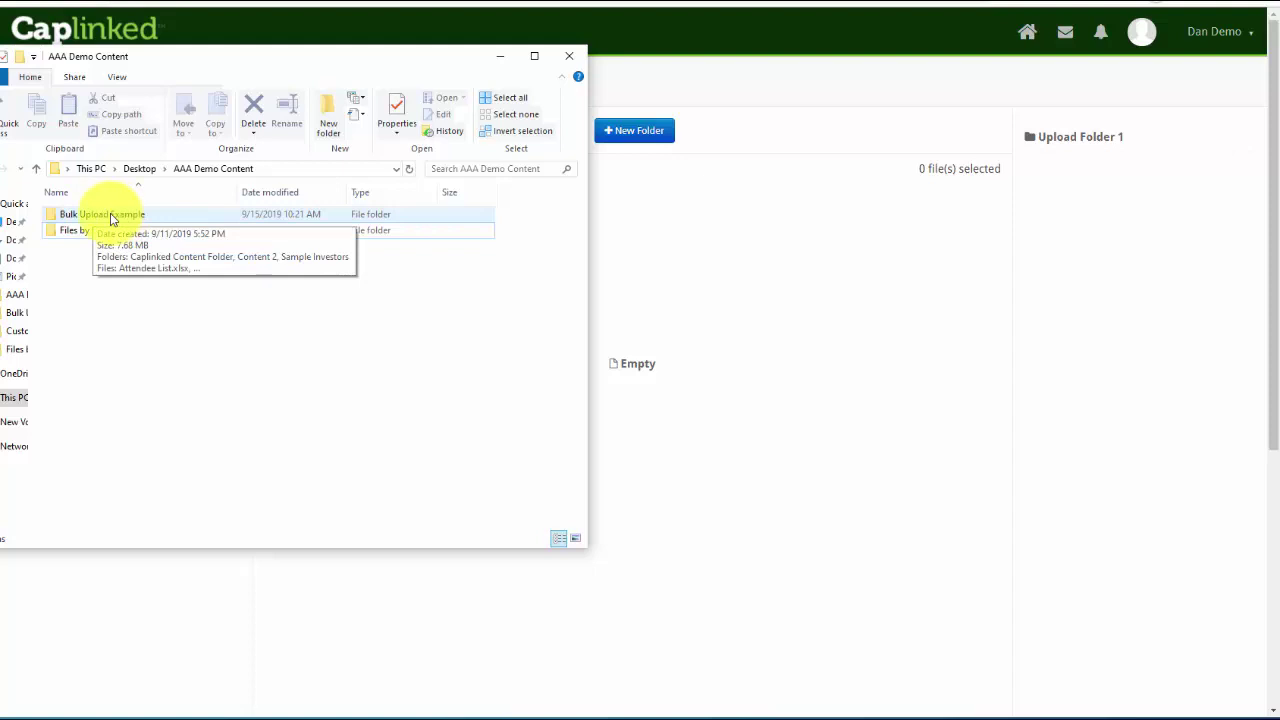
{"action": "double_click", "coordinate": [109, 213]}
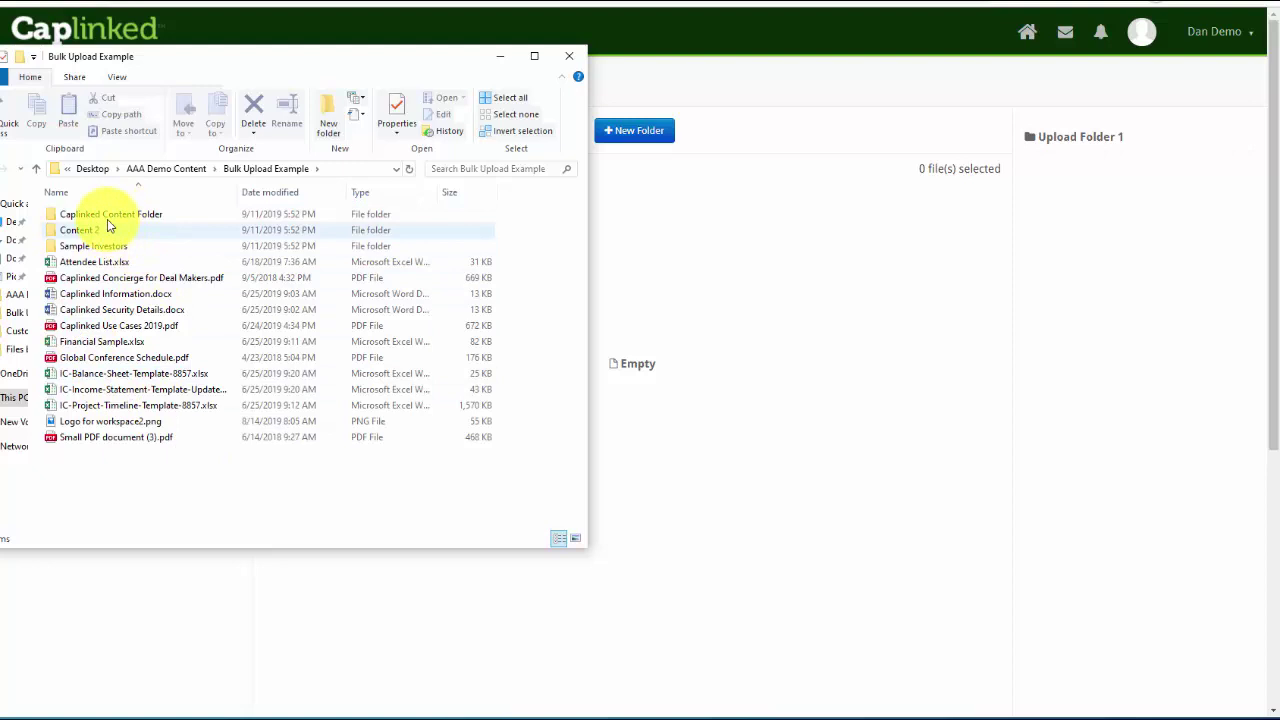
{"action": "left_click", "coordinate": [308, 76]}
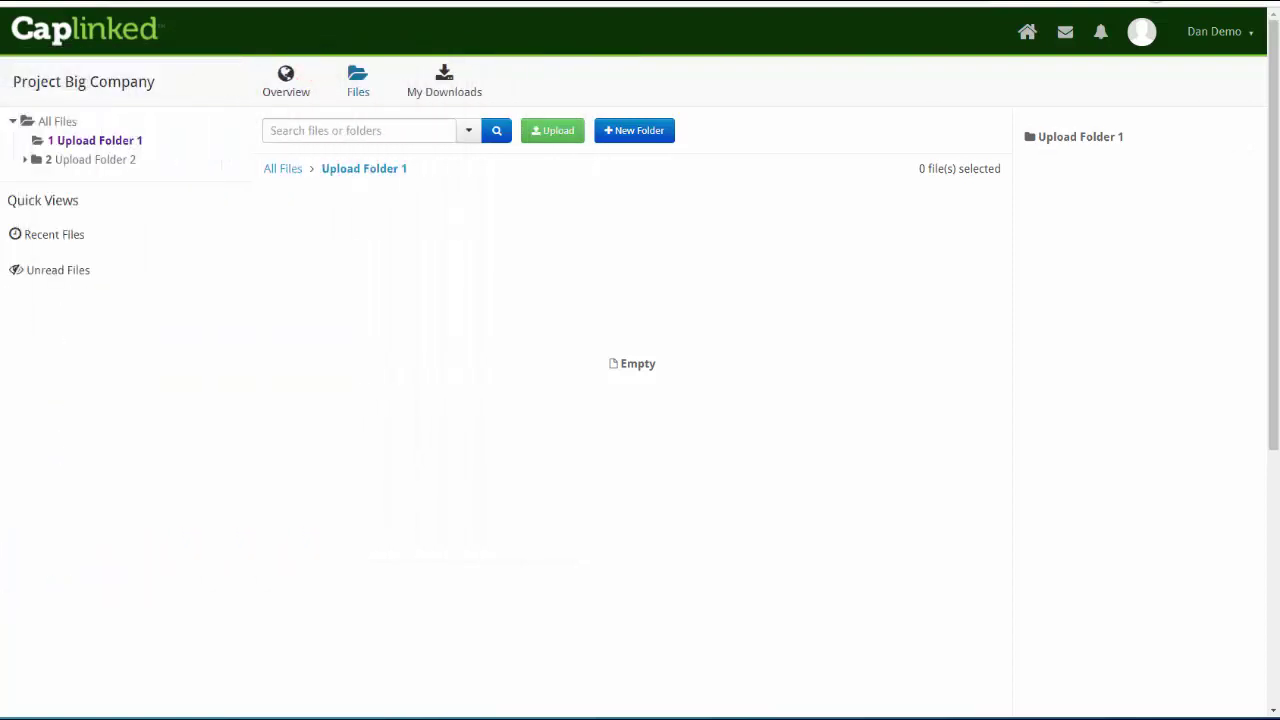
Drag all 15 Bulk Upload Example items into Upload Folder 1's upload drop area.
{"action": "left_click", "coordinate": [556, 133]}
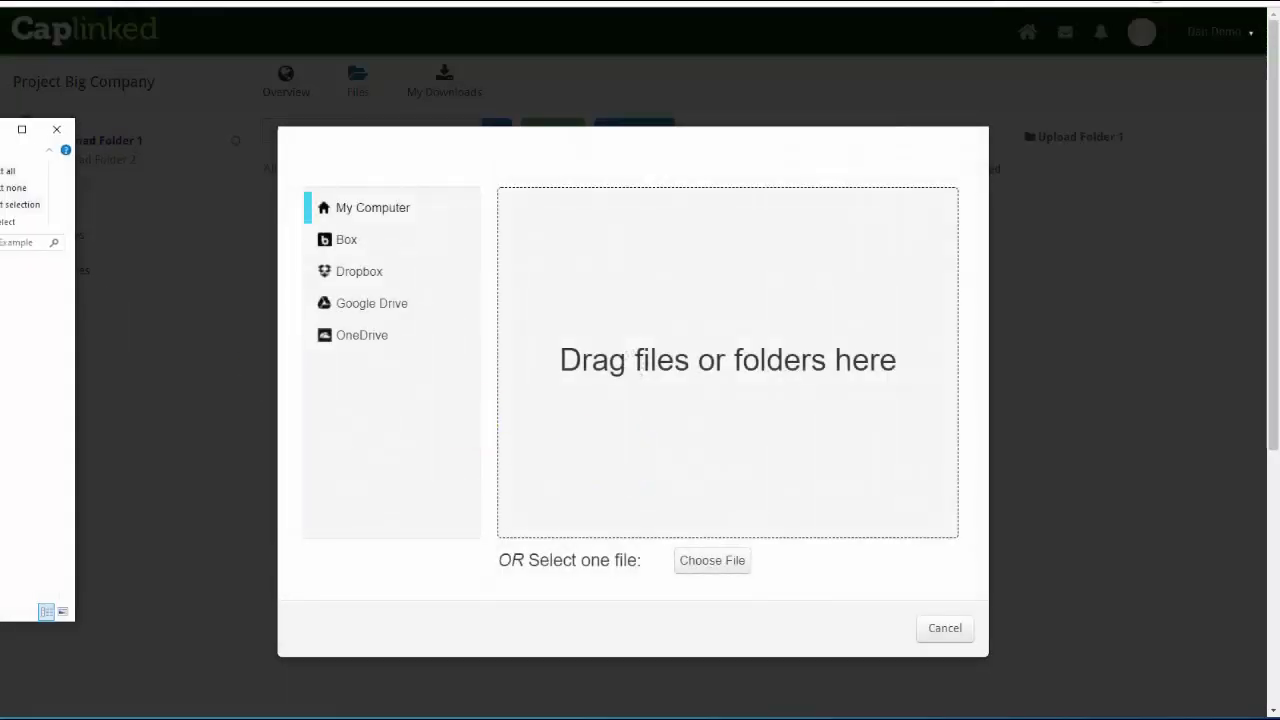
{"action": "left_click_drag", "start_coordinate": [0, 117], "coordinate": [221, 114]}
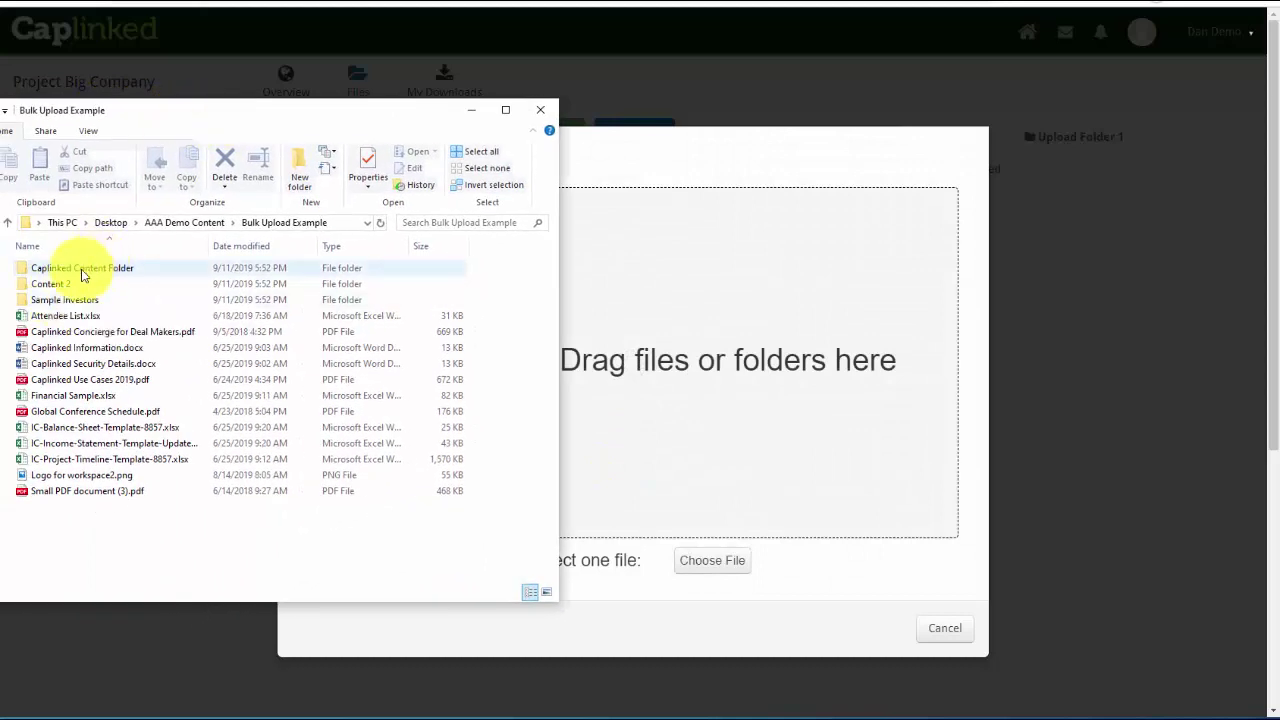
{"action": "left_click", "coordinate": [80, 268]}
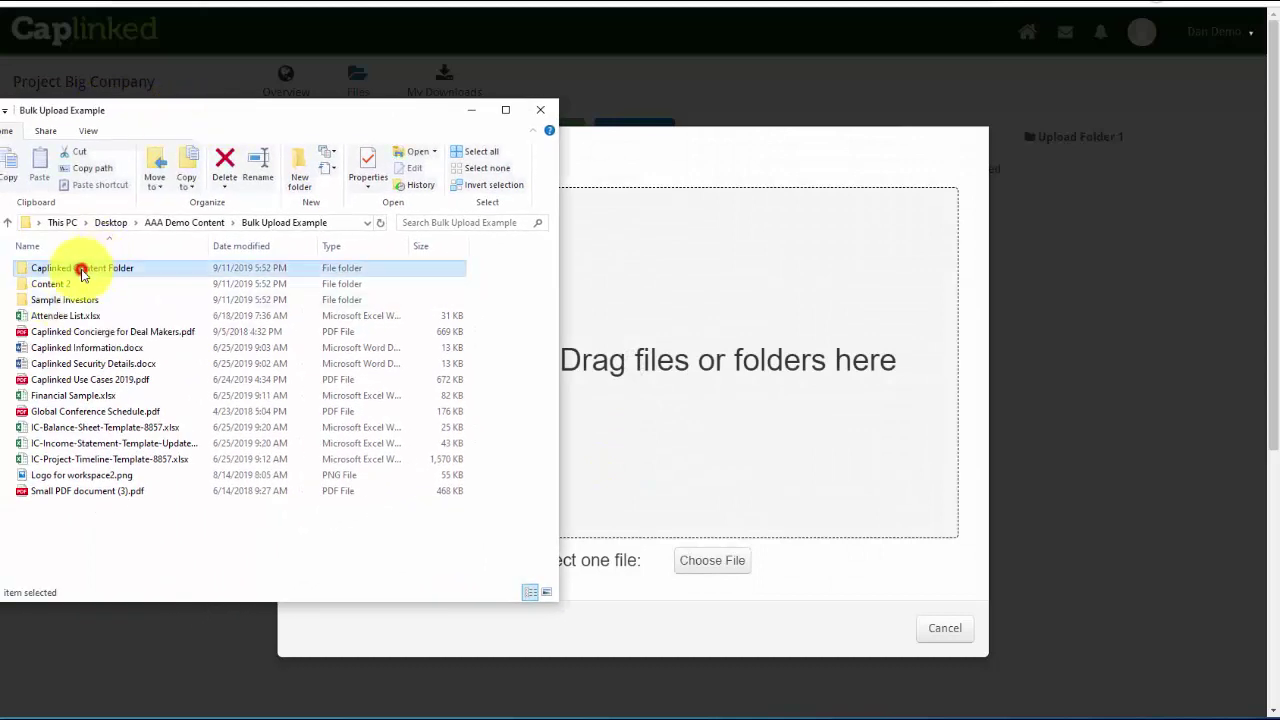
{"action": "left_click", "coordinate": [85, 493], "text": "shift"}
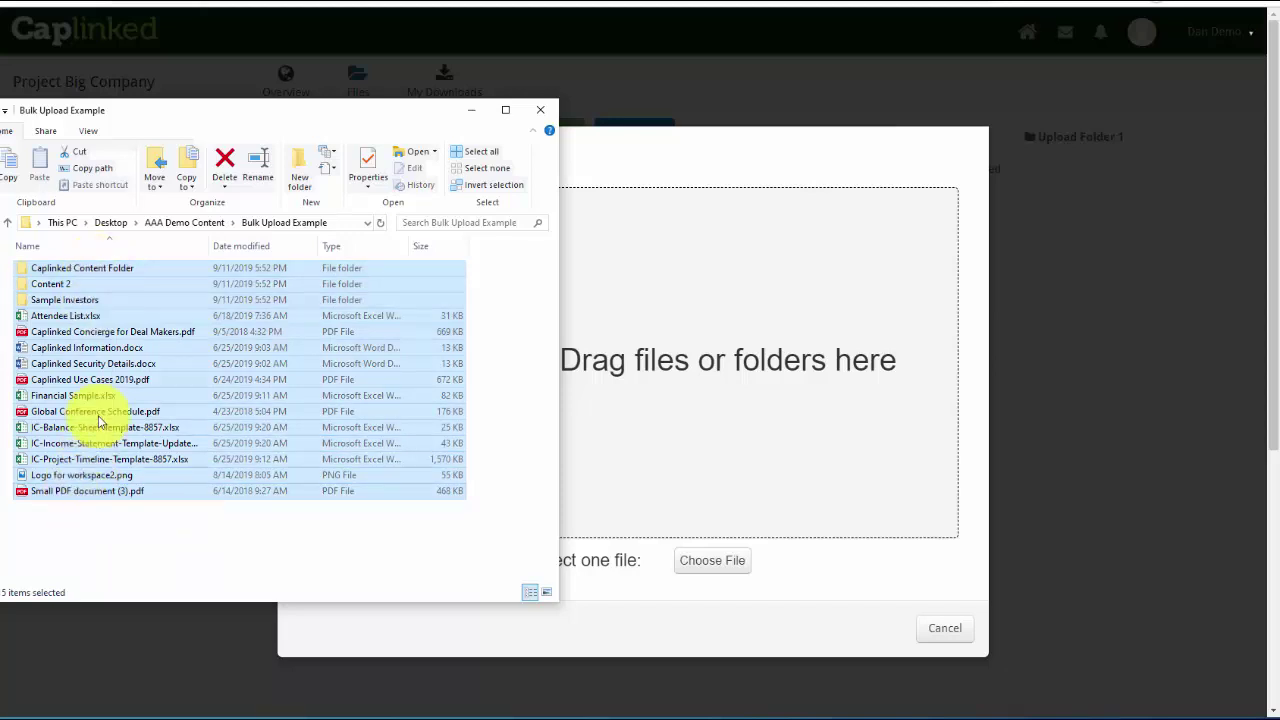
{"action": "left_click_drag", "start_coordinate": [66, 332], "coordinate": [733, 338]}
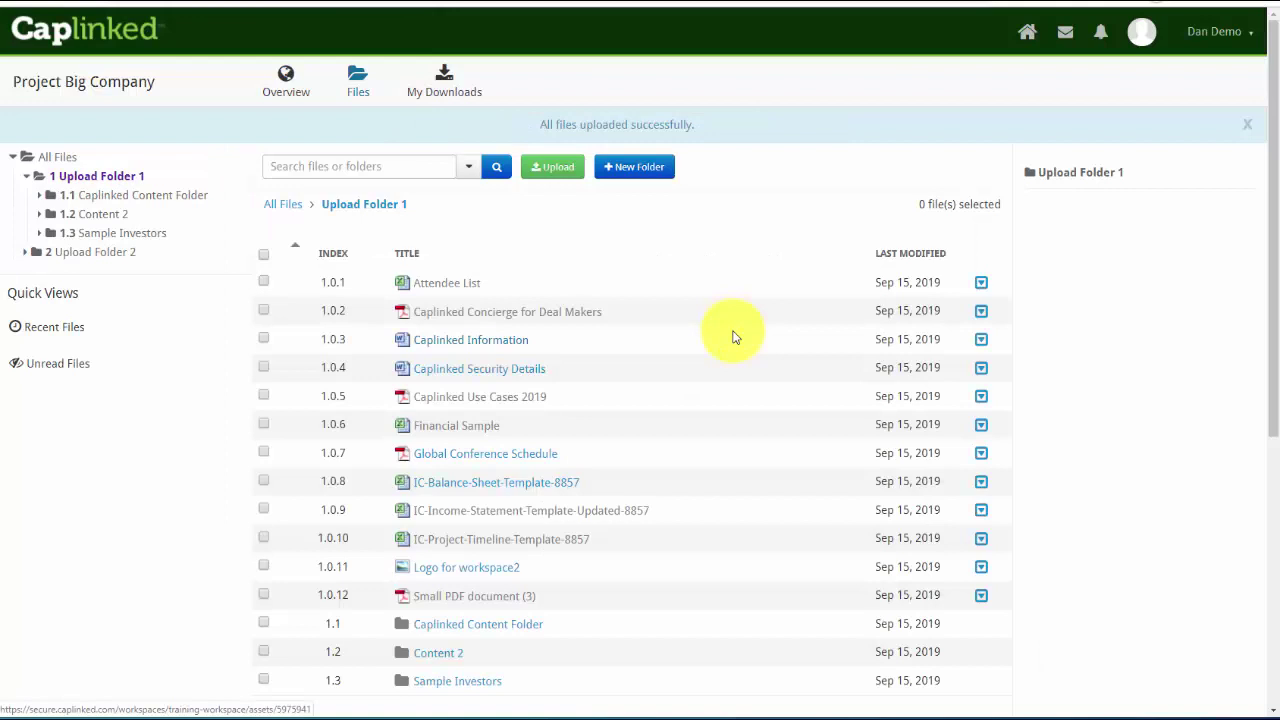
{"action": "scroll", "coordinate": [731, 337], "scroll_direction": "down", "scroll_amount": 4}
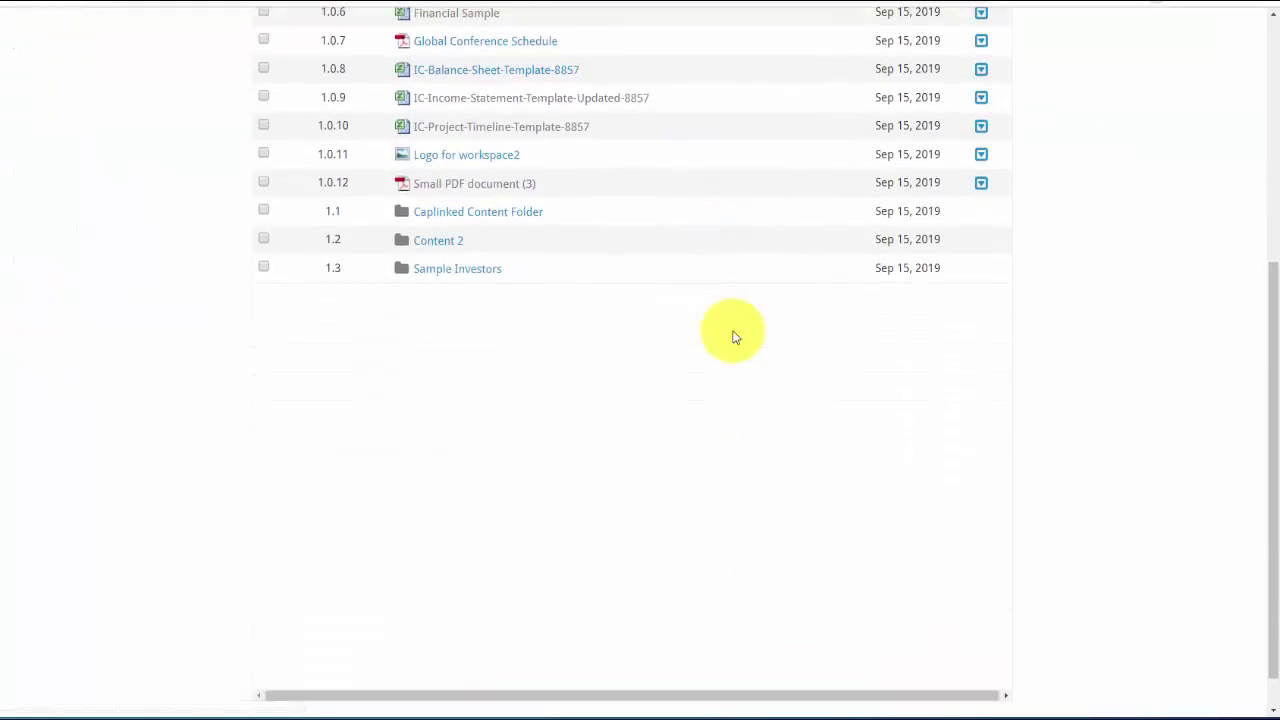
{"action": "scroll", "coordinate": [731, 337], "scroll_direction": "up", "scroll_amount": 3}
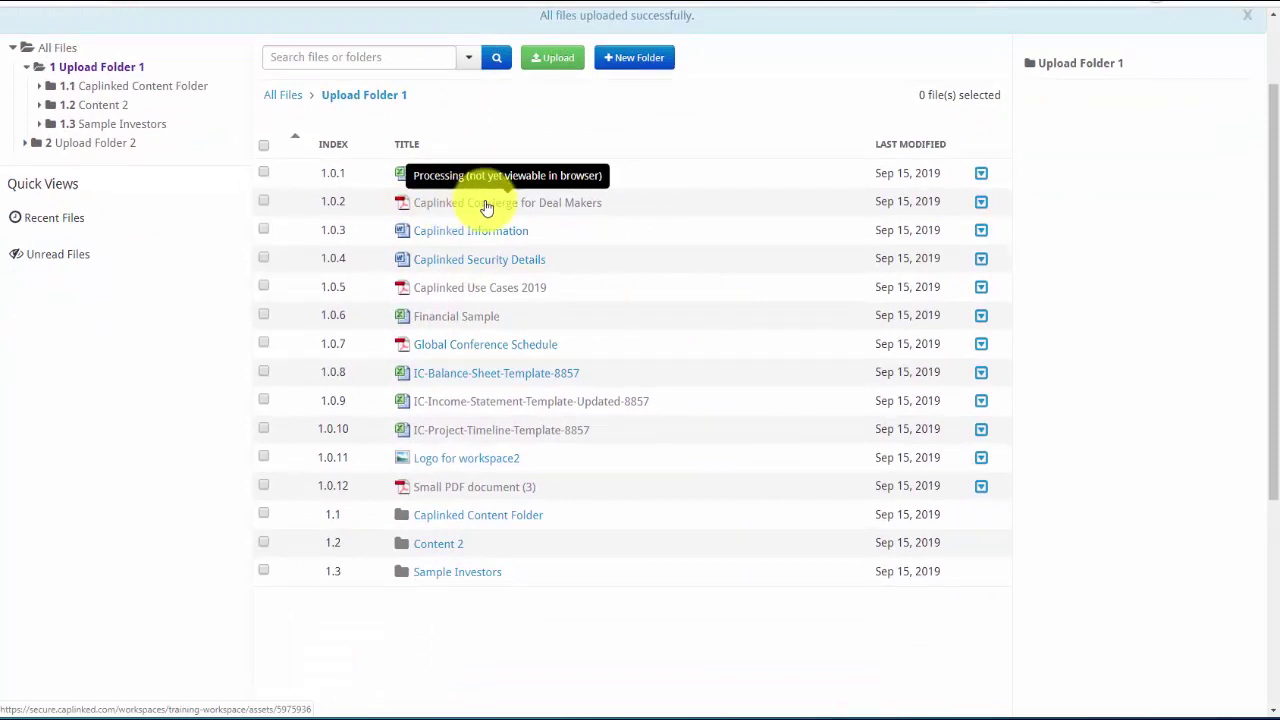
{"action": "scroll", "coordinate": [488, 210], "scroll_direction": "up", "scroll_amount": 1}
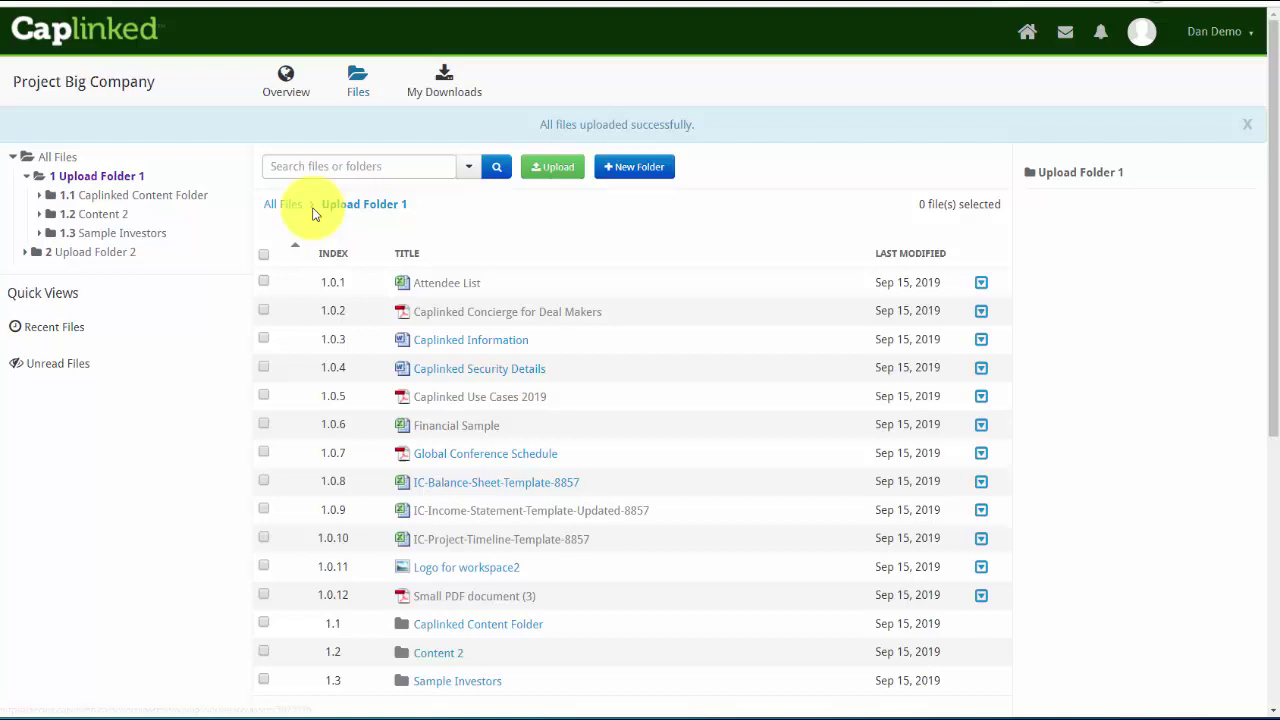
Open Upload Folder 2's 15 subfolders, with Explorer showing Files by Folders Example.
{"action": "left_click", "coordinate": [55, 160]}
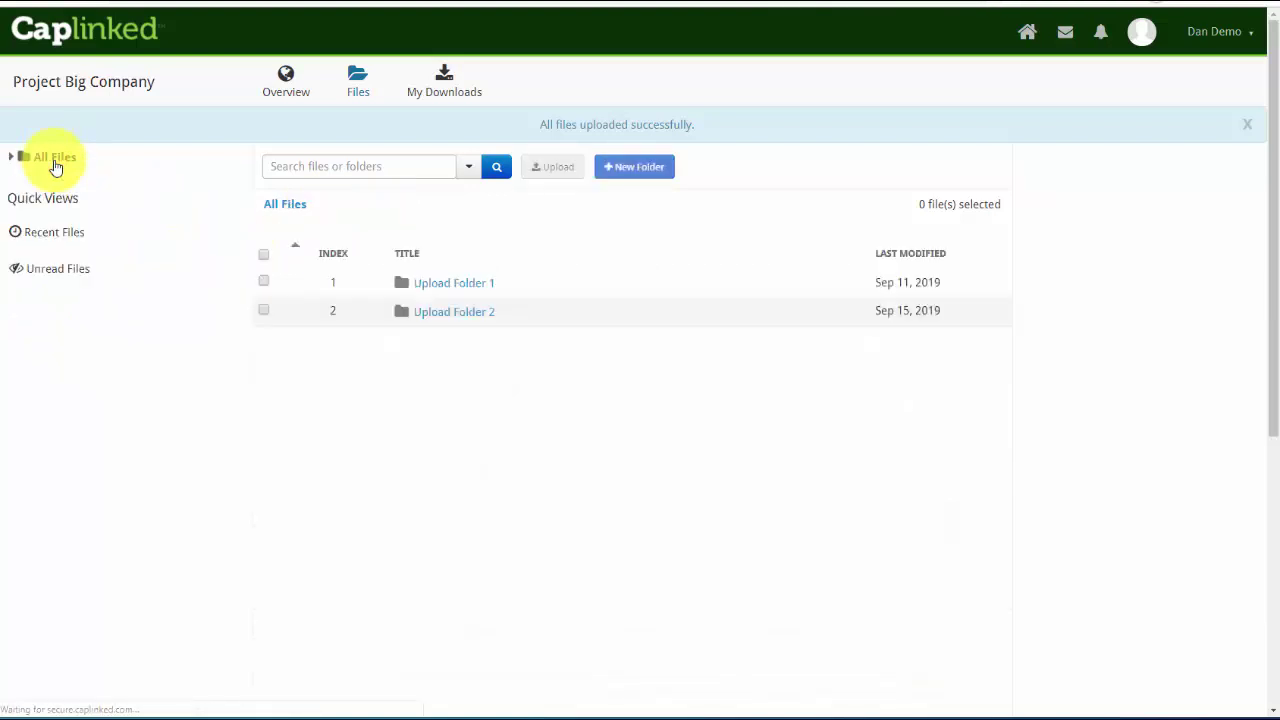
{"action": "left_click", "coordinate": [455, 313]}
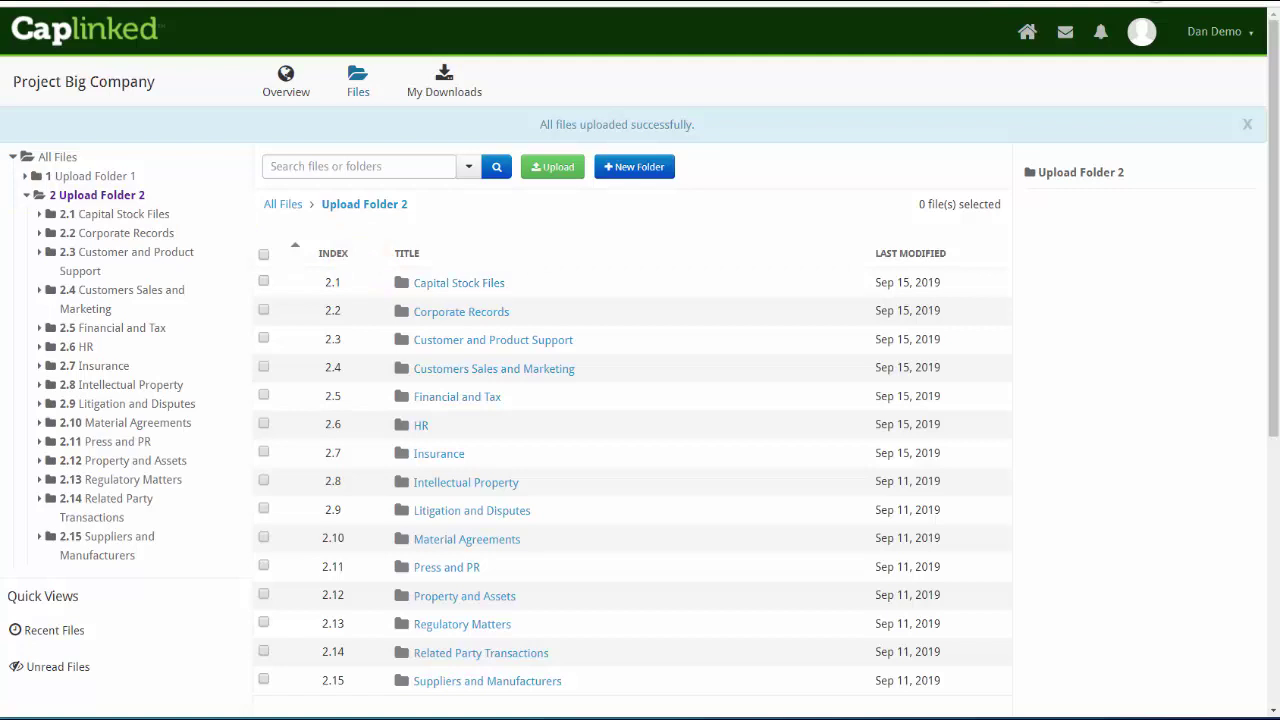
{"action": "left_click", "coordinate": [110, 108]}
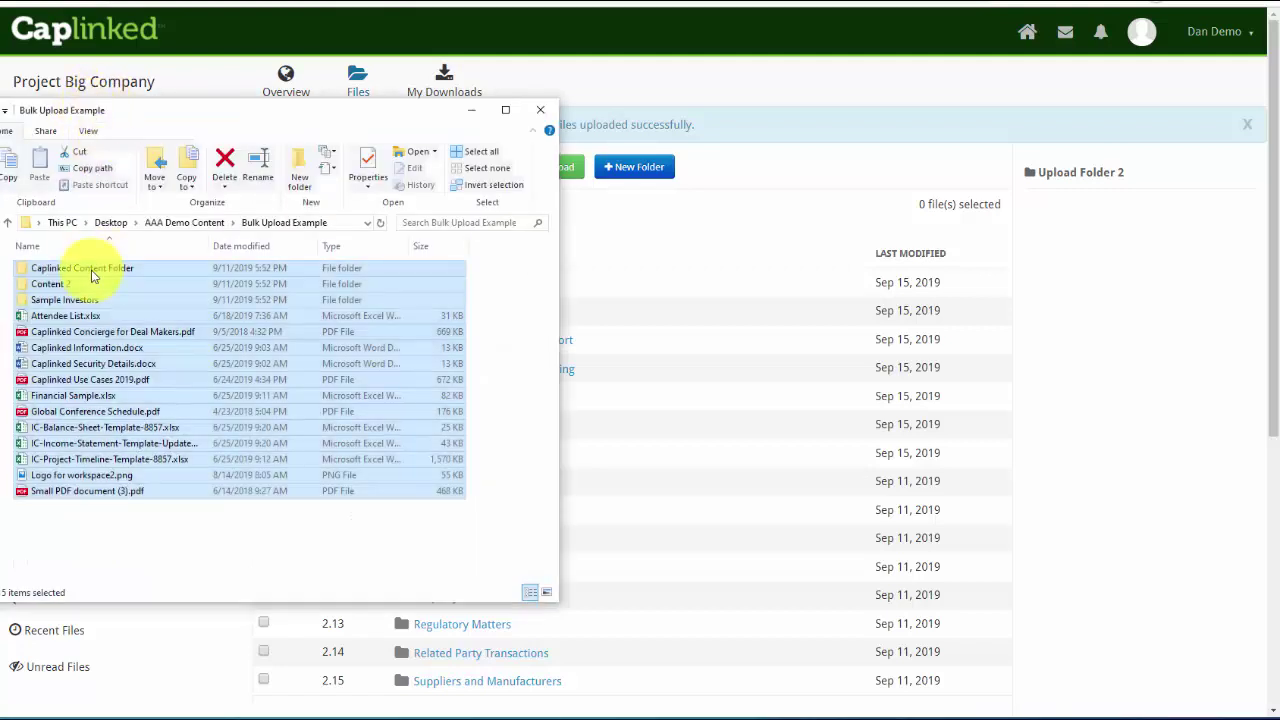
{"action": "left_click", "coordinate": [177, 224]}
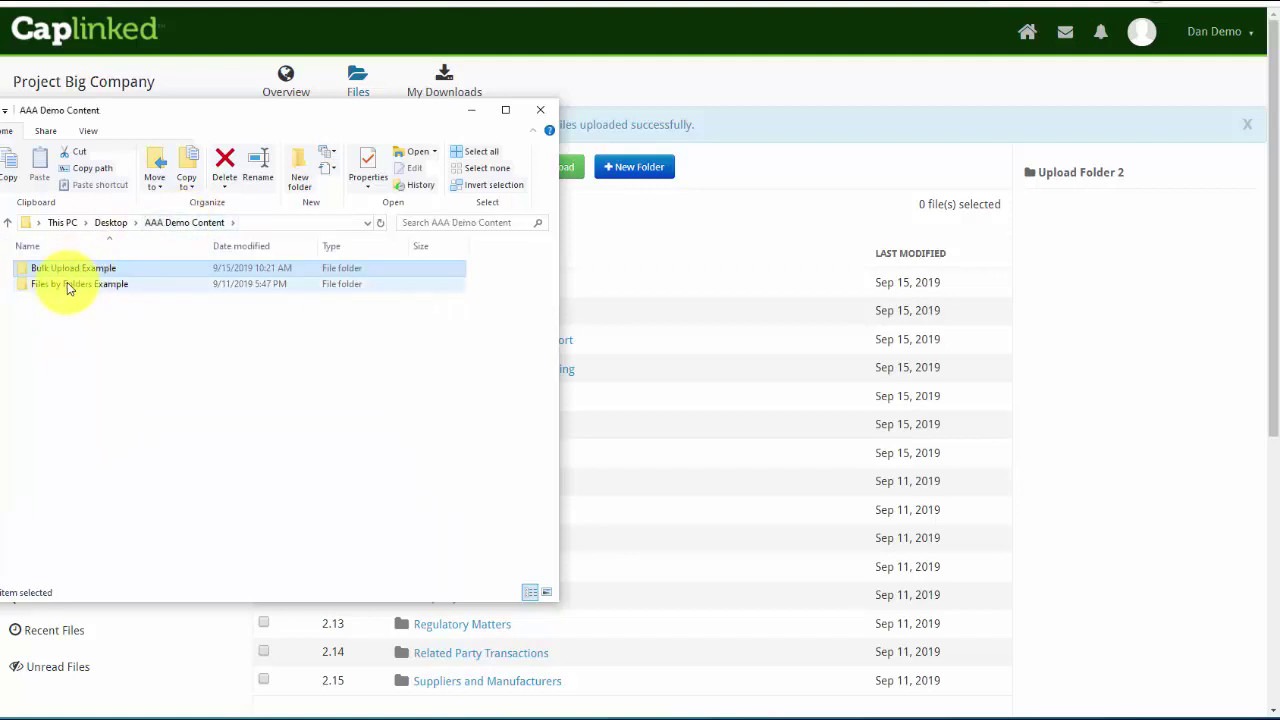
{"action": "double_click", "coordinate": [68, 285]}
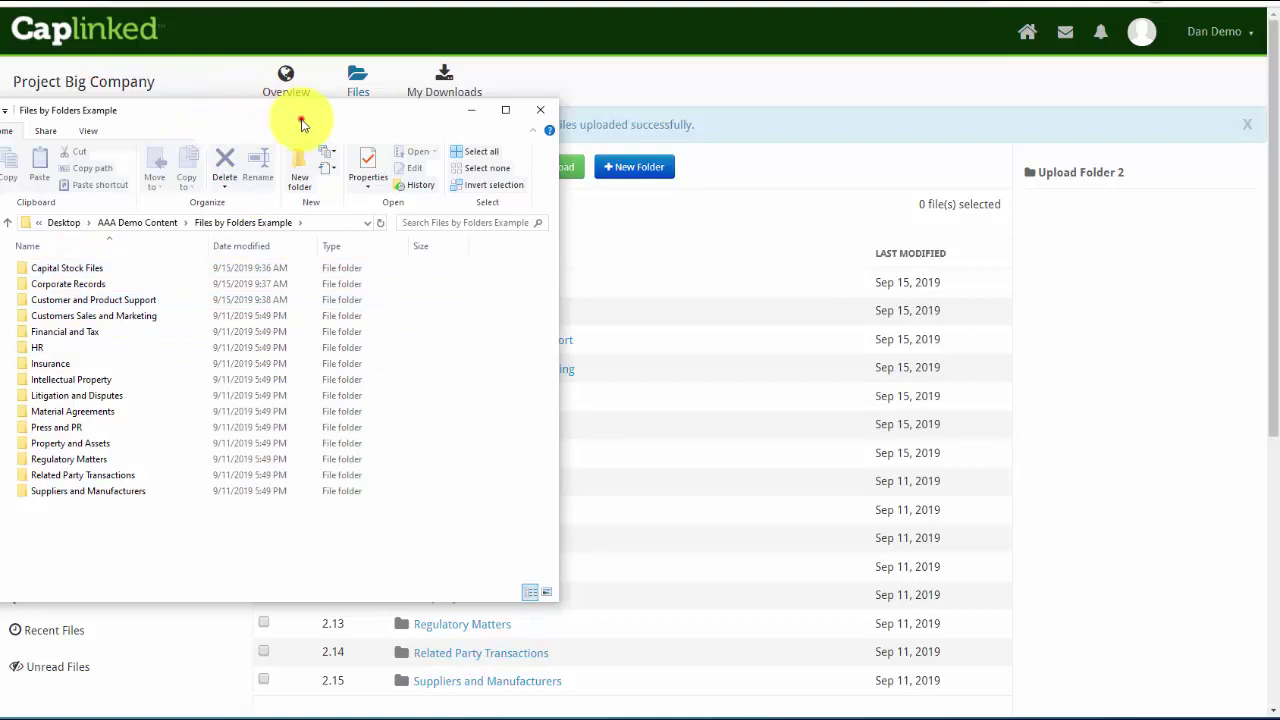
{"action": "left_click_drag", "start_coordinate": [302, 122], "coordinate": [2, 105]}
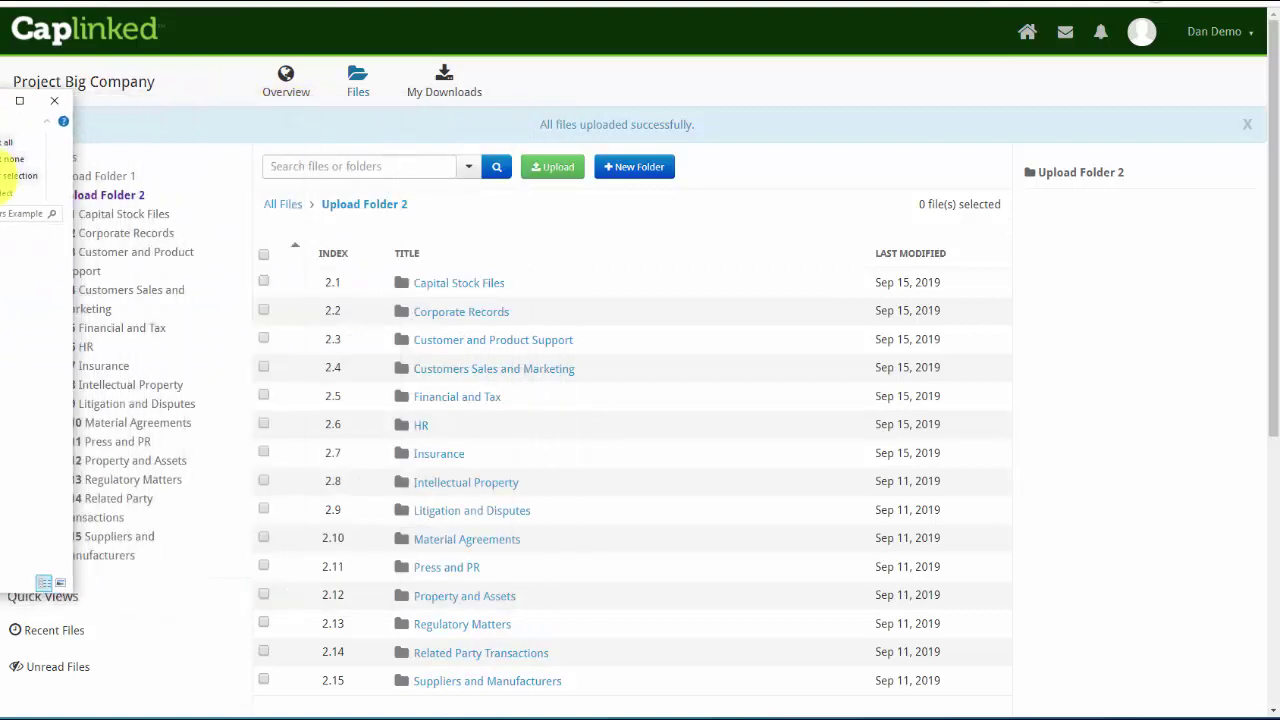
Open the empty 2.1 Capital Stock Files folder and its matching local folder in Explorer.
{"action": "left_click", "coordinate": [459, 288]}
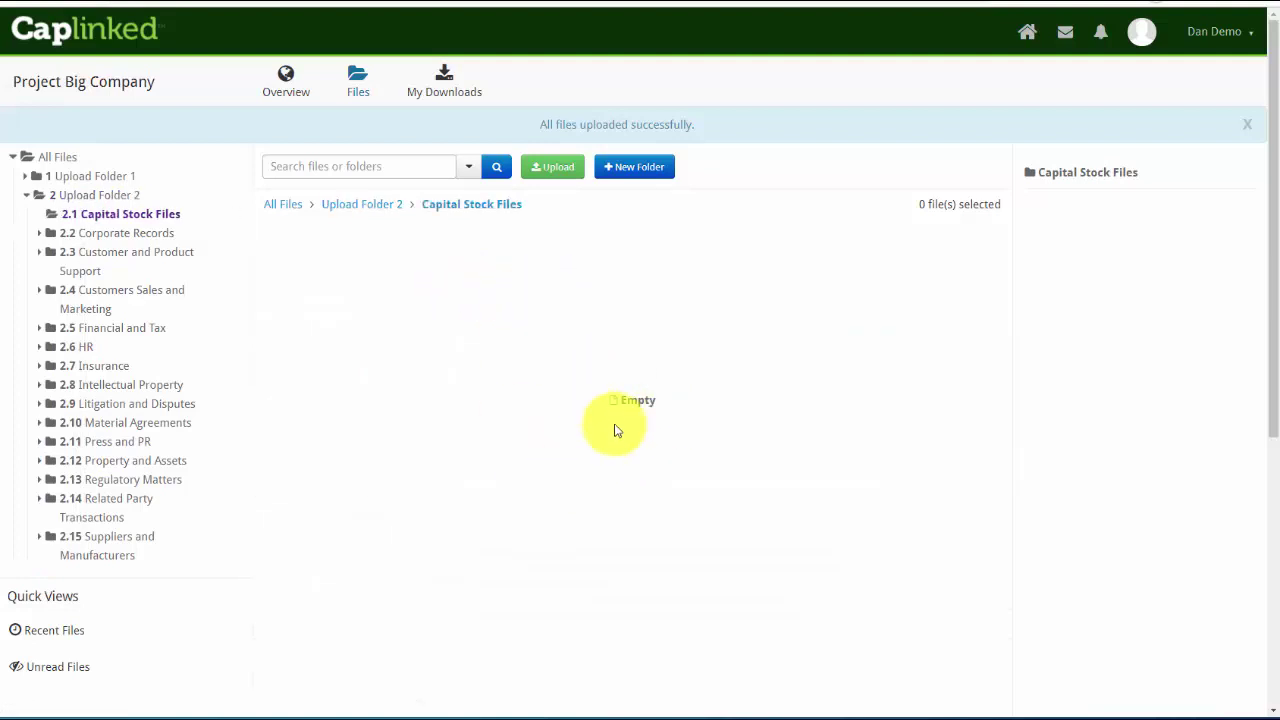
{"action": "left_click", "coordinate": [545, 170]}
{"action": "key", "text": "alt+Tab"}
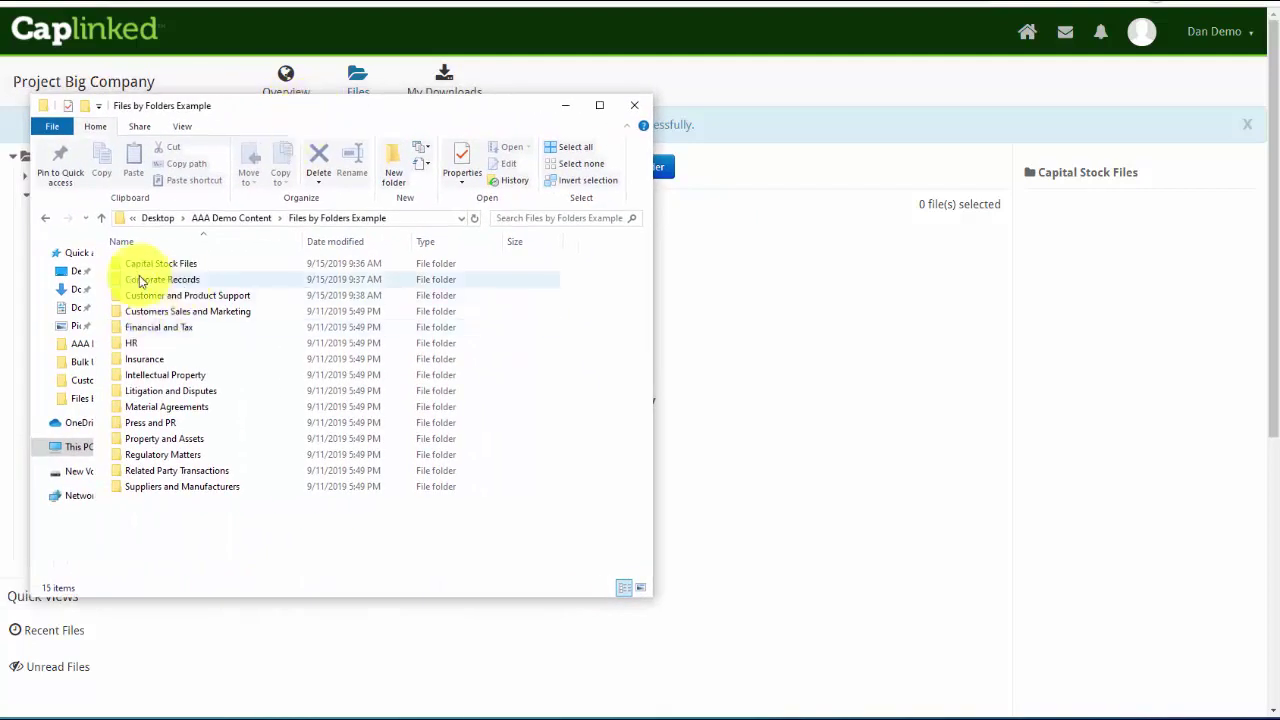
{"action": "double_click", "coordinate": [150, 263]}
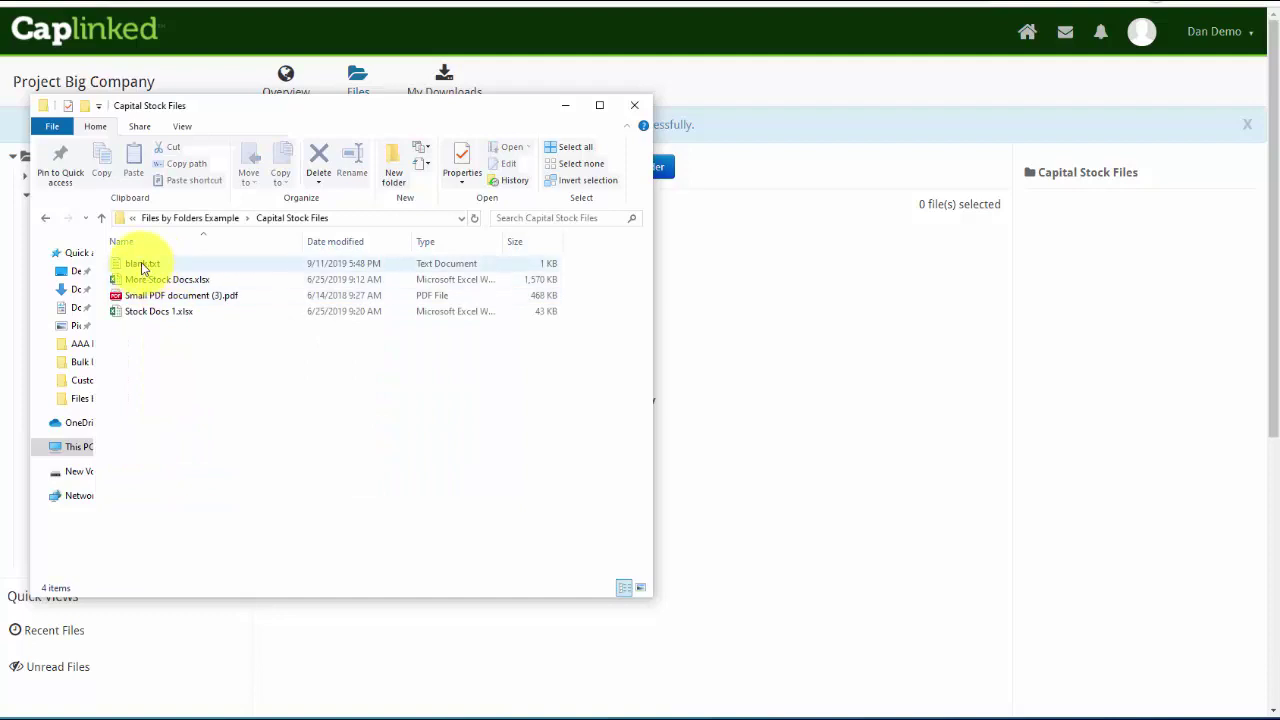
{"action": "left_click", "coordinate": [143, 264]}
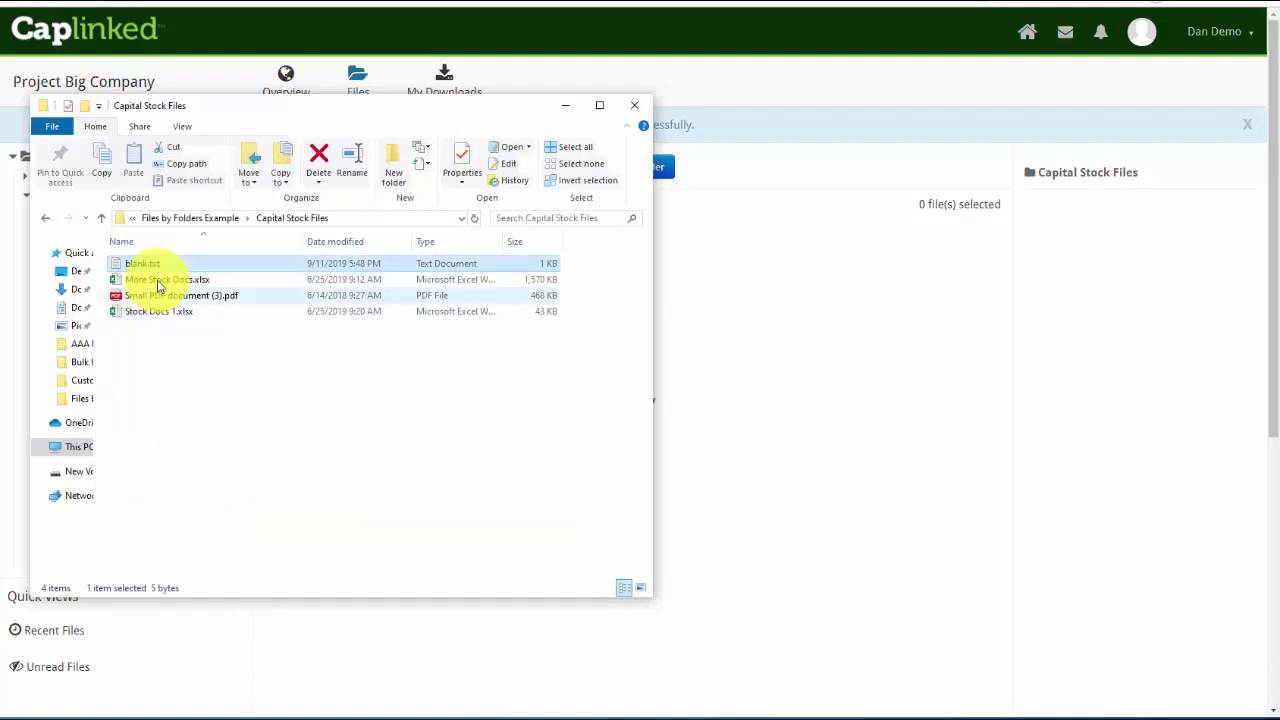
{"action": "left_click_drag", "start_coordinate": [265, 113], "coordinate": [0, 116]}
Drop the four local Capital Stock files into the upload area, indexed 2.1.0.1 to 2.1.0.4.
{"action": "left_click", "coordinate": [555, 170]}
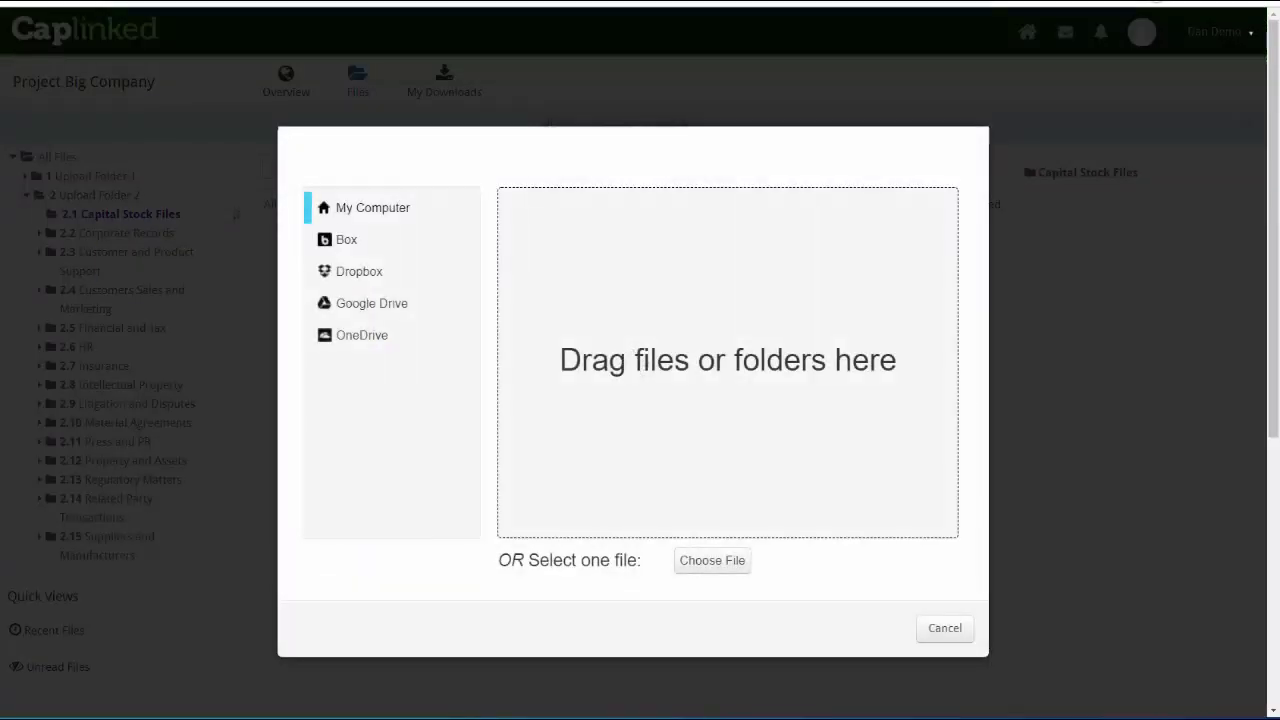
{"action": "key", "text": "alt+Tab"}
{"action": "left_click_drag", "start_coordinate": [30, 121], "coordinate": [180, 131]}
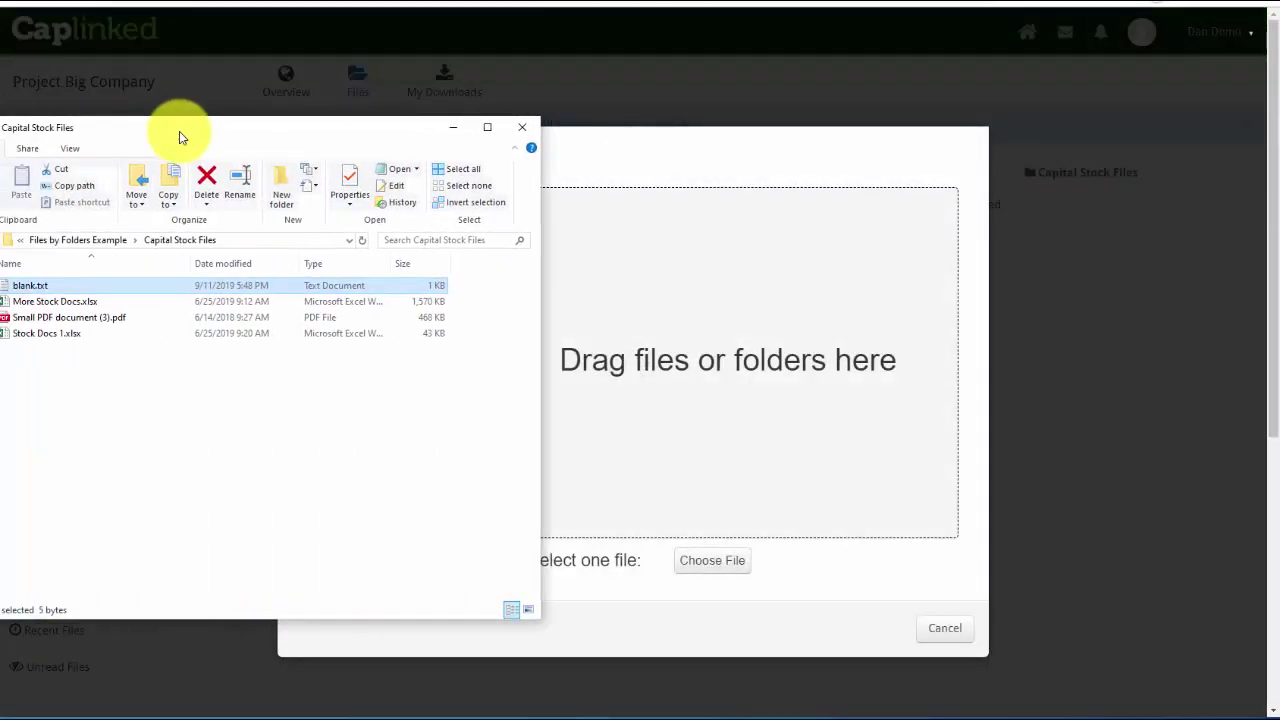
{"action": "left_click", "coordinate": [50, 340], "text": "shift"}
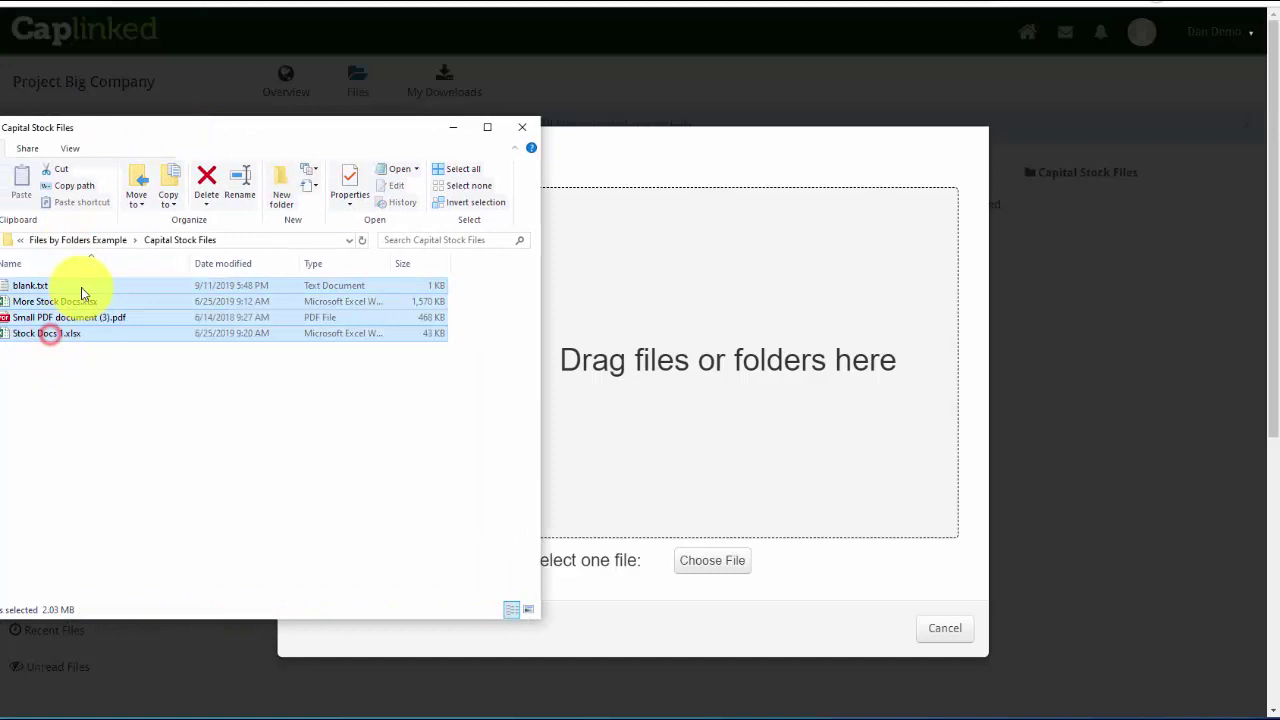
{"action": "left_click_drag", "start_coordinate": [81, 287], "coordinate": [642, 395]}
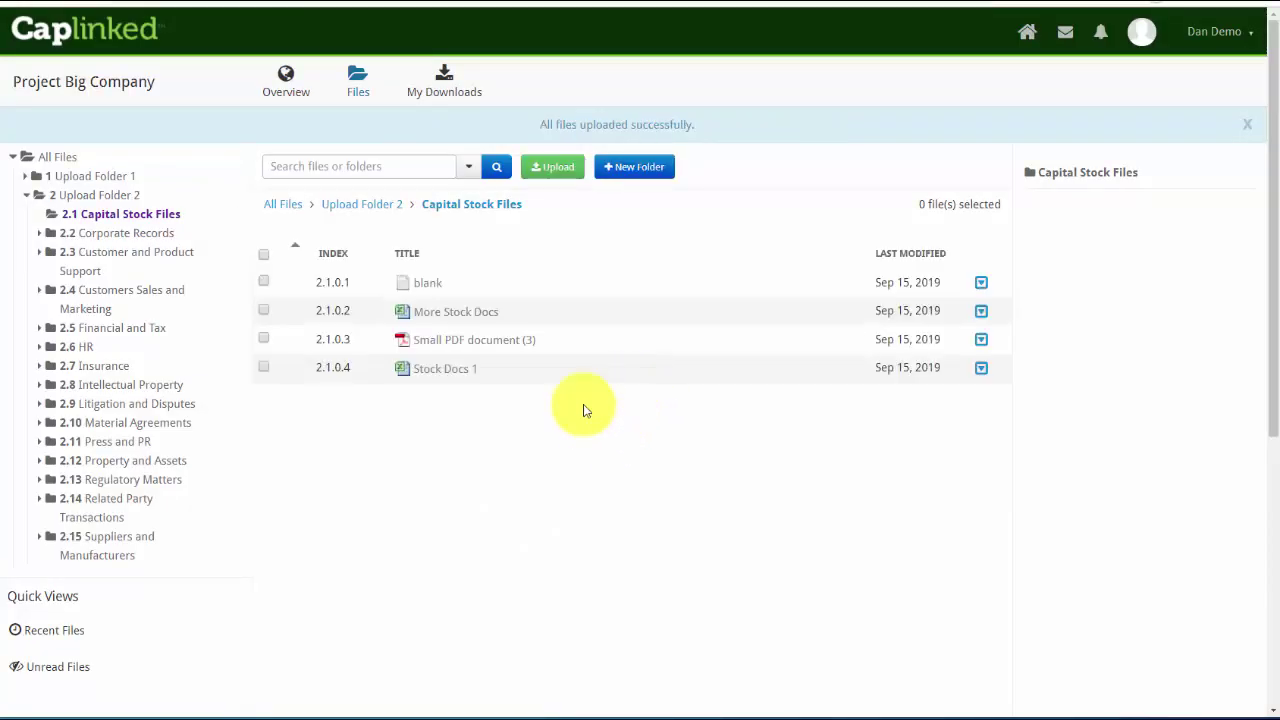
Navigate from All Files through Upload Folder 2 into the empty 2.2 Corporate Records folder.
{"action": "left_click", "coordinate": [57, 160]}
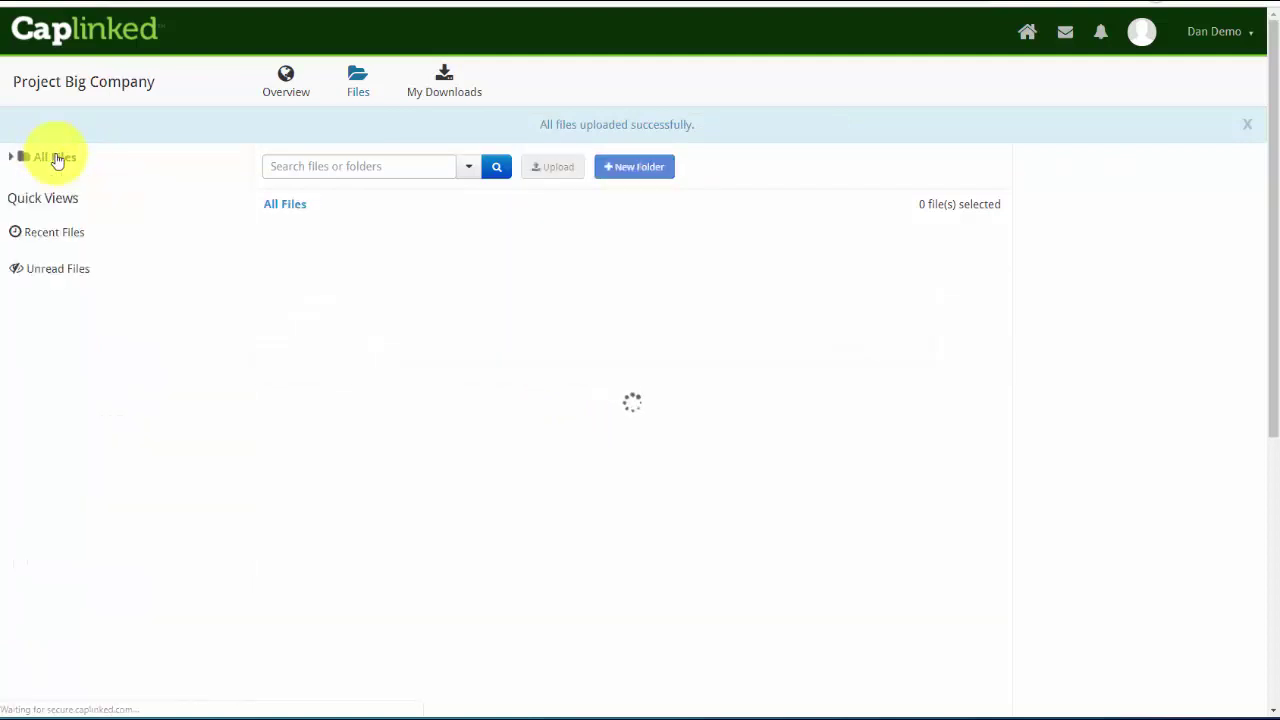
{"action": "left_click", "coordinate": [449, 316]}
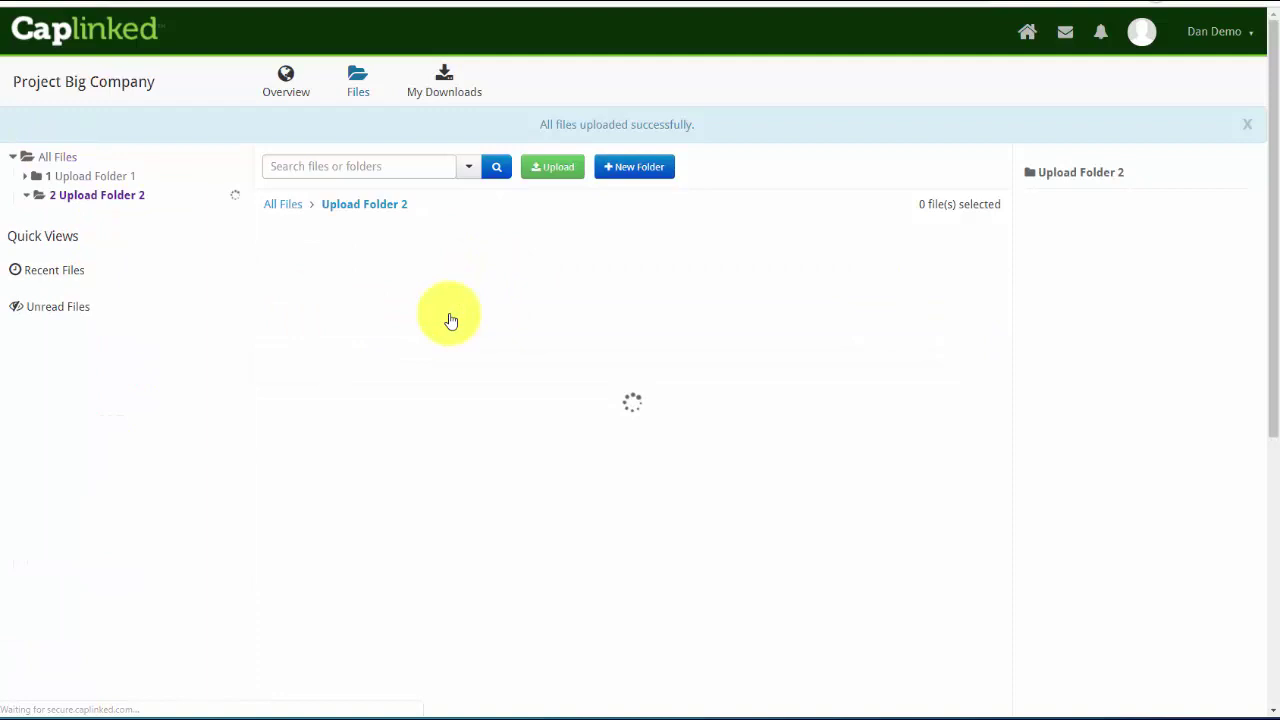
{"action": "left_click", "coordinate": [447, 314]}
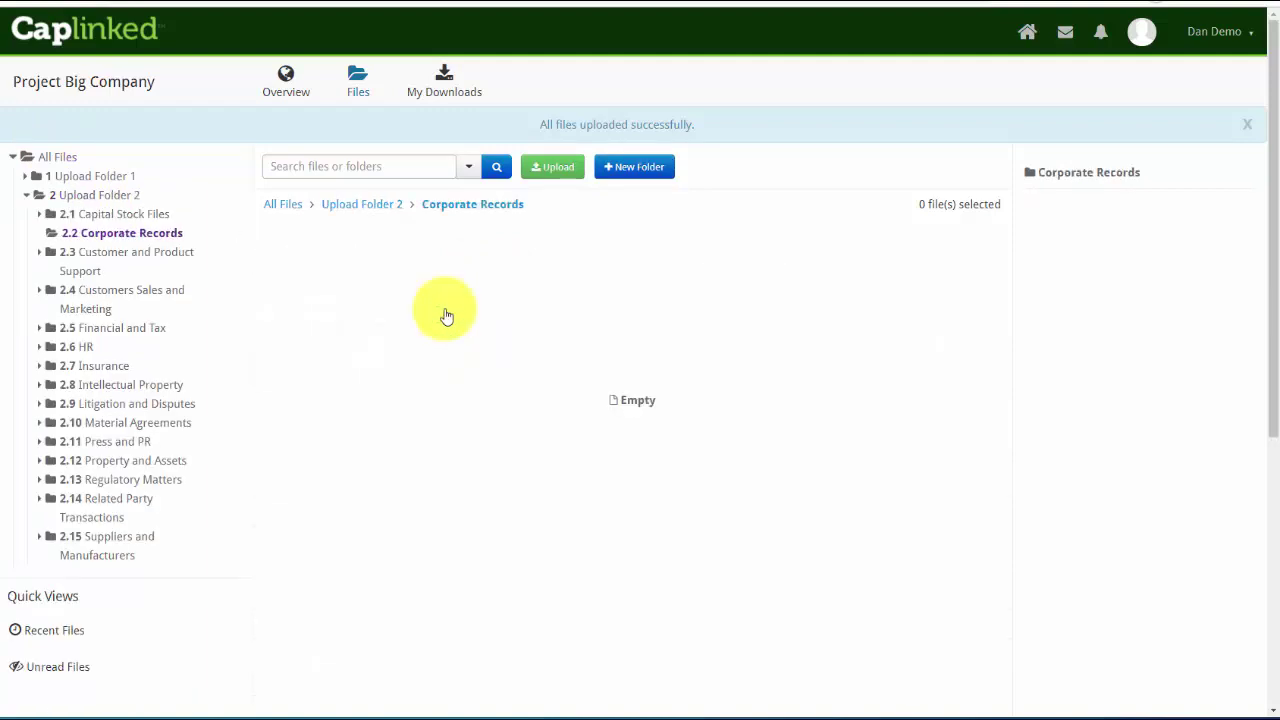
Open the local Corporate Records folder in File Explorer and select its first file.
{"action": "key", "text": "alt+Tab"}
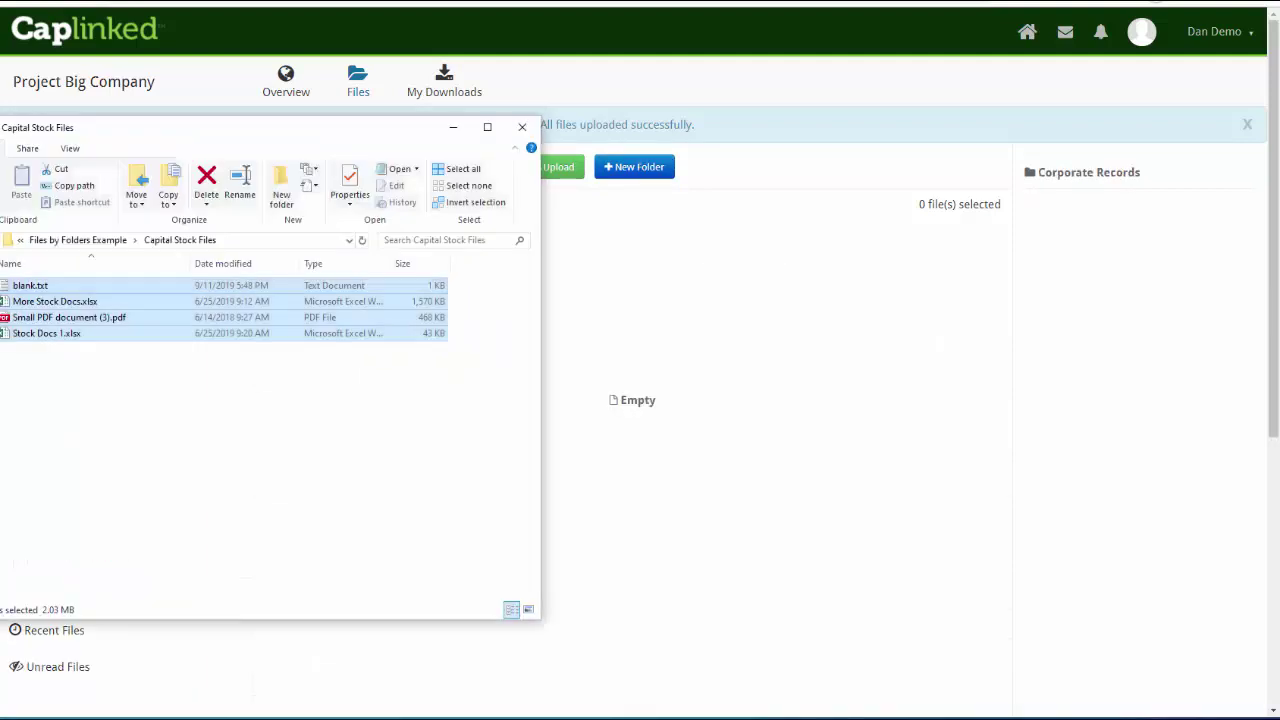
{"action": "left_click_drag", "start_coordinate": [77, 137], "coordinate": [229, 134]}
{"action": "left_click", "coordinate": [256, 243]}
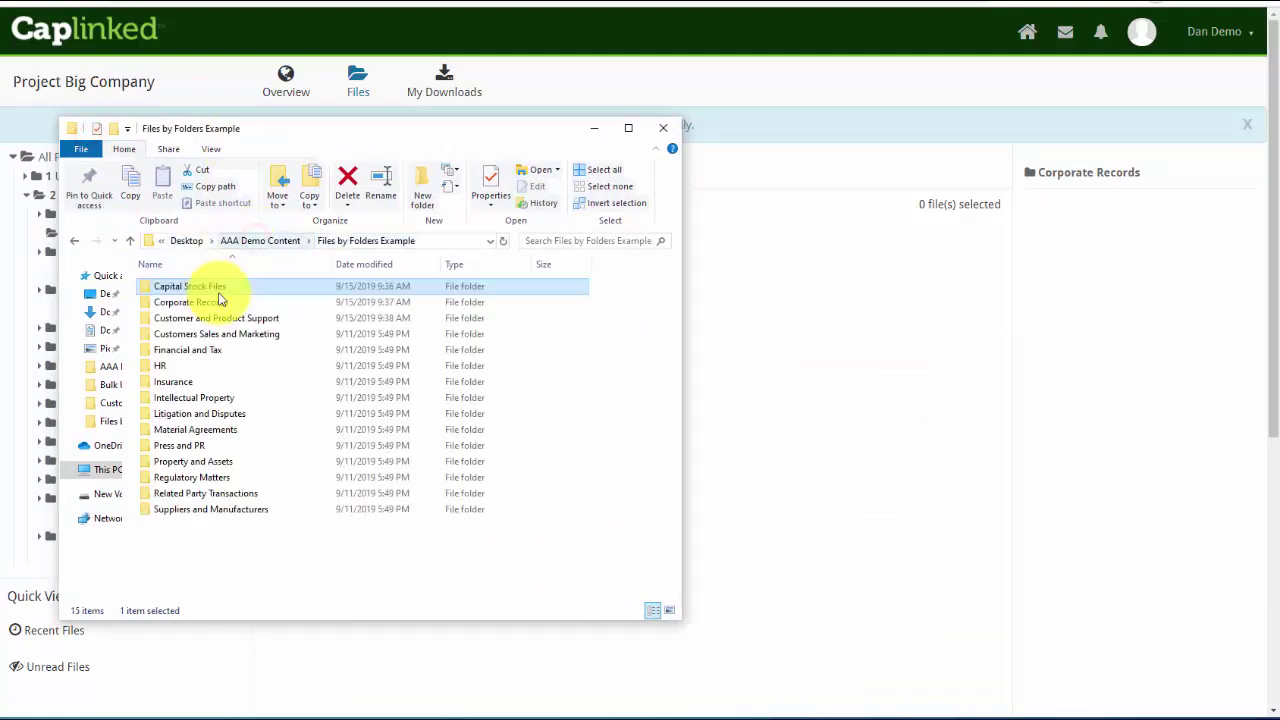
{"action": "double_click", "coordinate": [200, 300]}
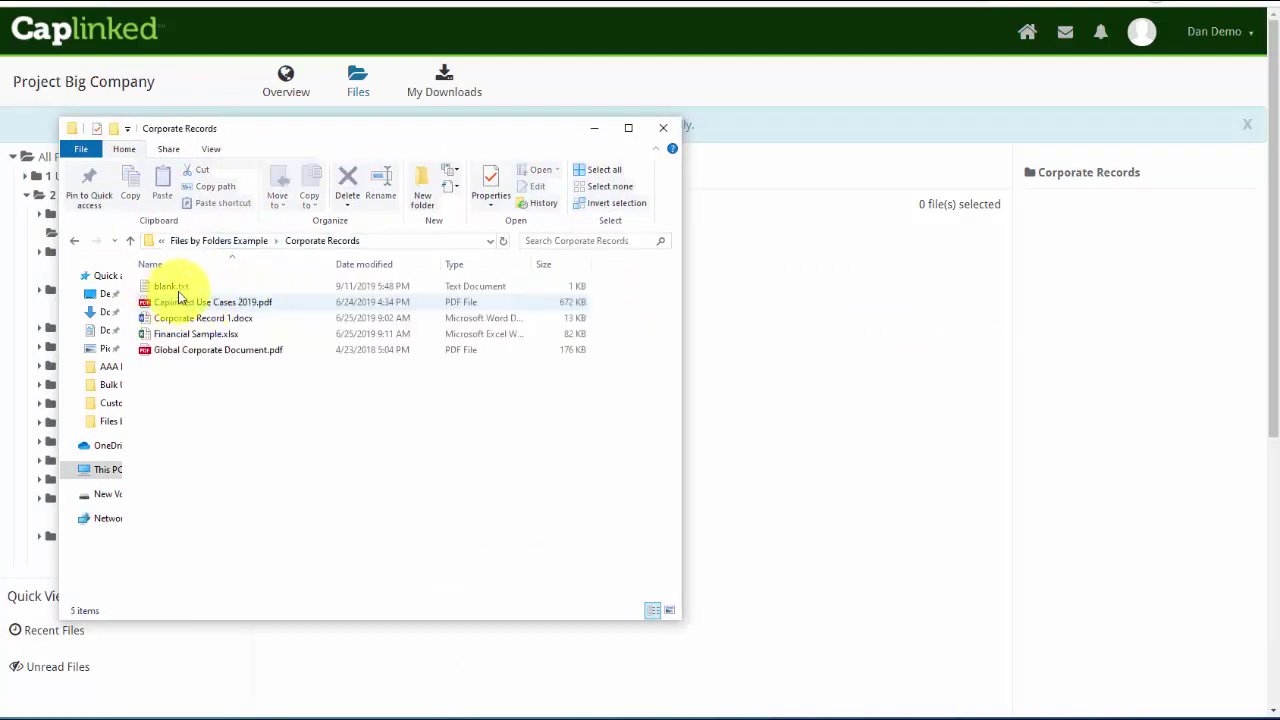
{"action": "left_click_drag", "start_coordinate": [171, 283], "coordinate": [178, 348]}
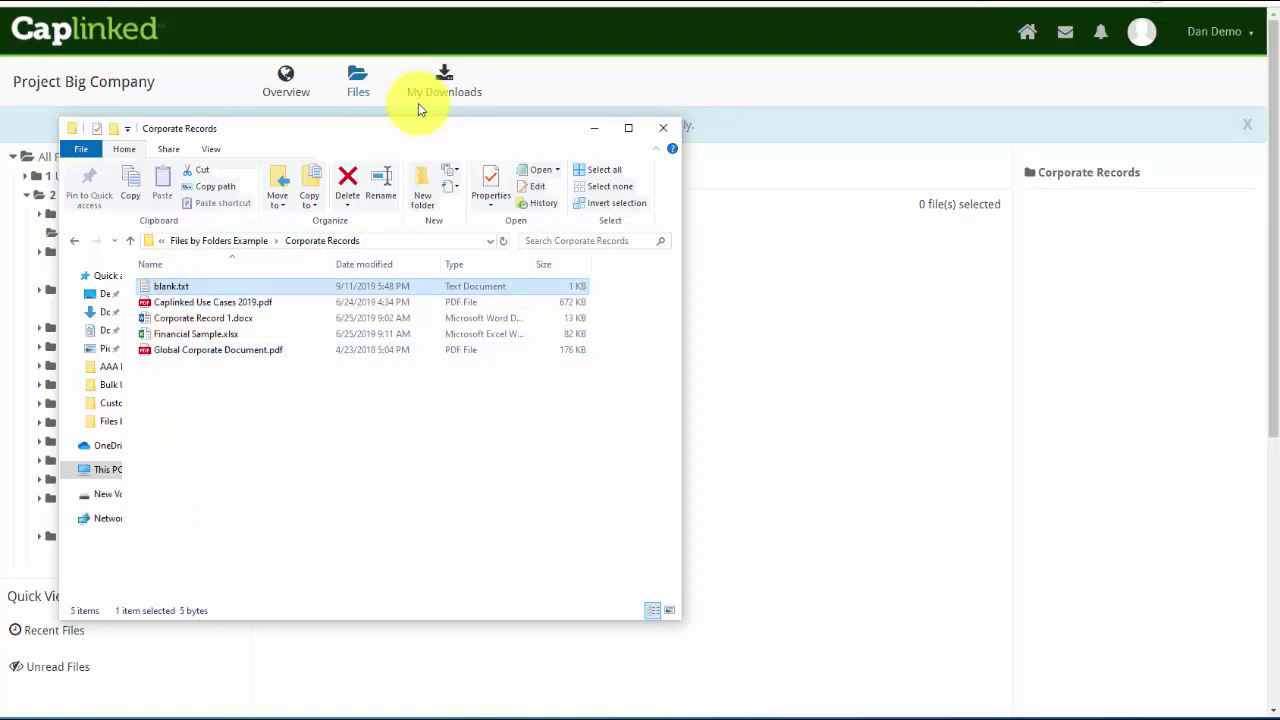
{"action": "left_click_drag", "start_coordinate": [457, 129], "coordinate": [296, 129]}
Drop all five local Corporate Records files, blank through Global Corporate Document, into the upload area.
{"action": "left_click", "coordinate": [540, 170]}
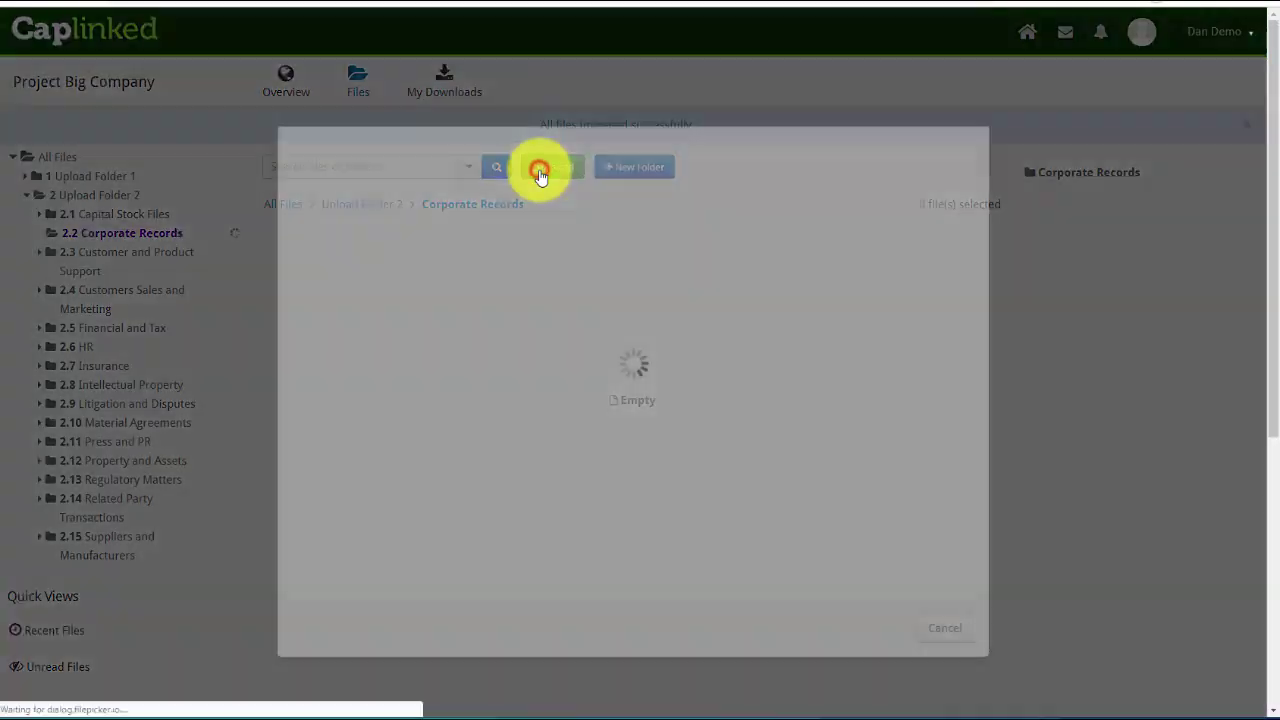
{"action": "left_click", "coordinate": [3, 125]}
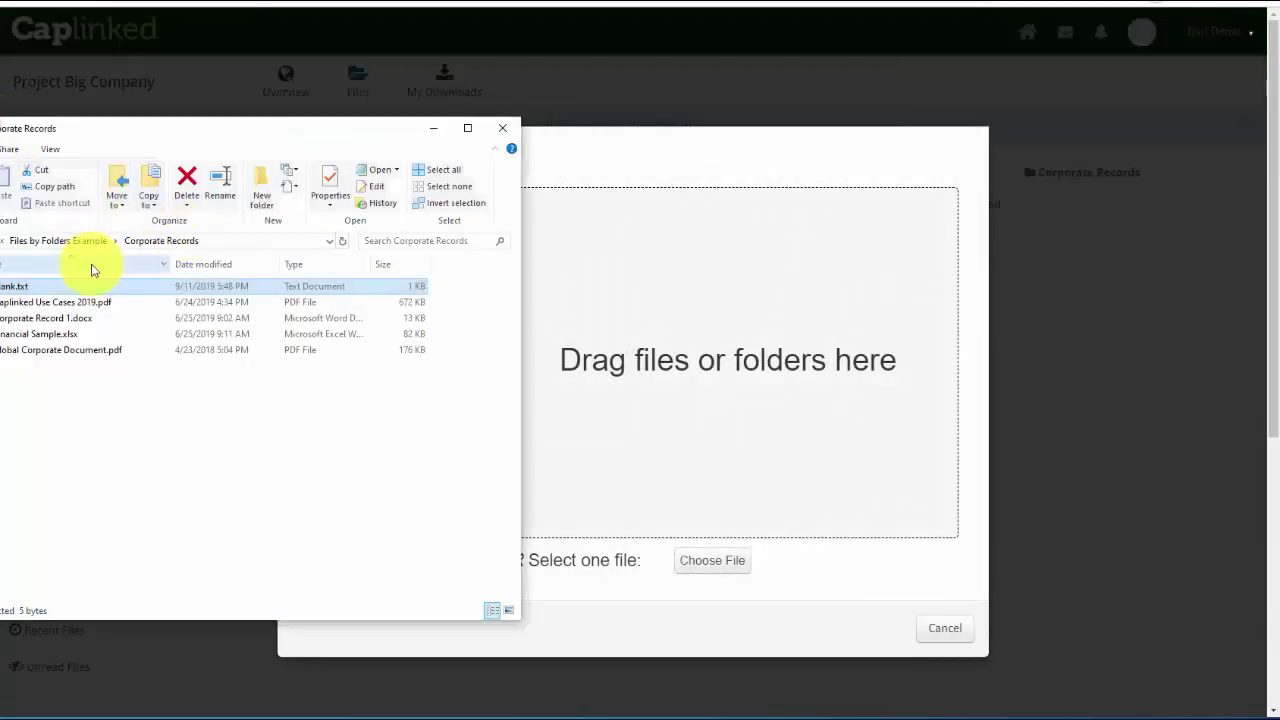
{"action": "left_click_drag", "start_coordinate": [138, 131], "coordinate": [163, 131]}
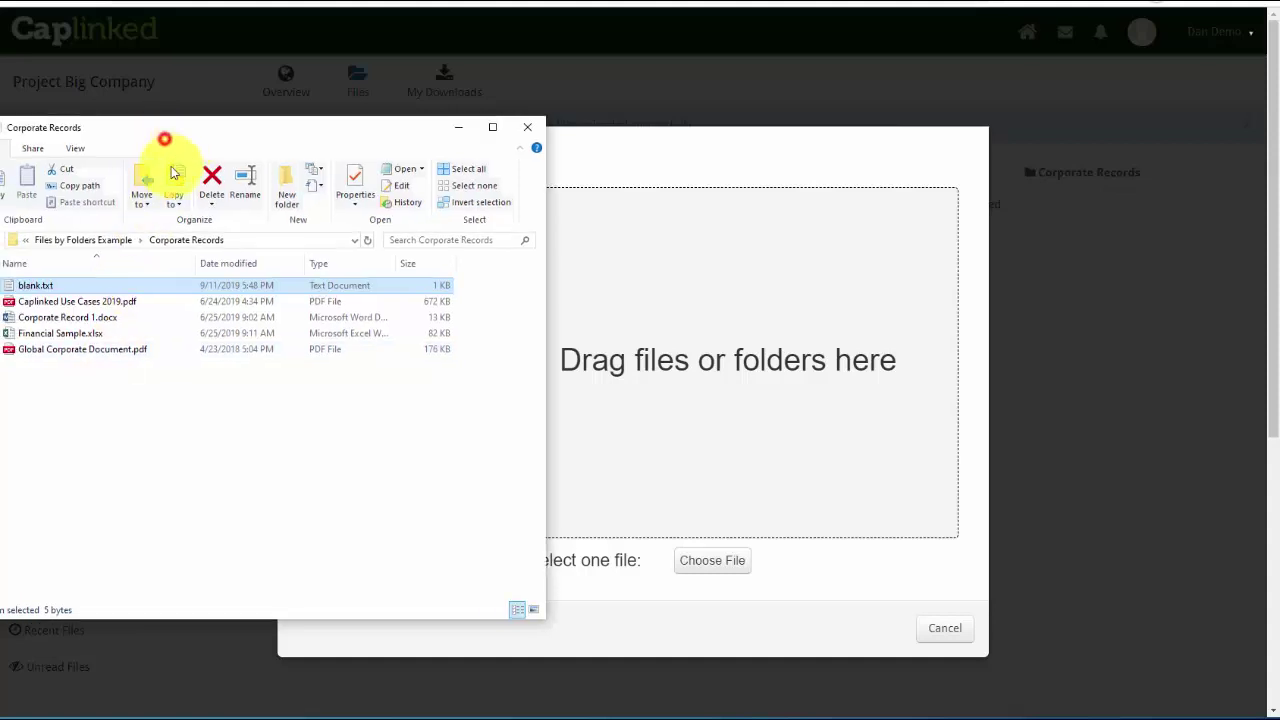
{"action": "left_click", "coordinate": [55, 357], "text": "shift"}
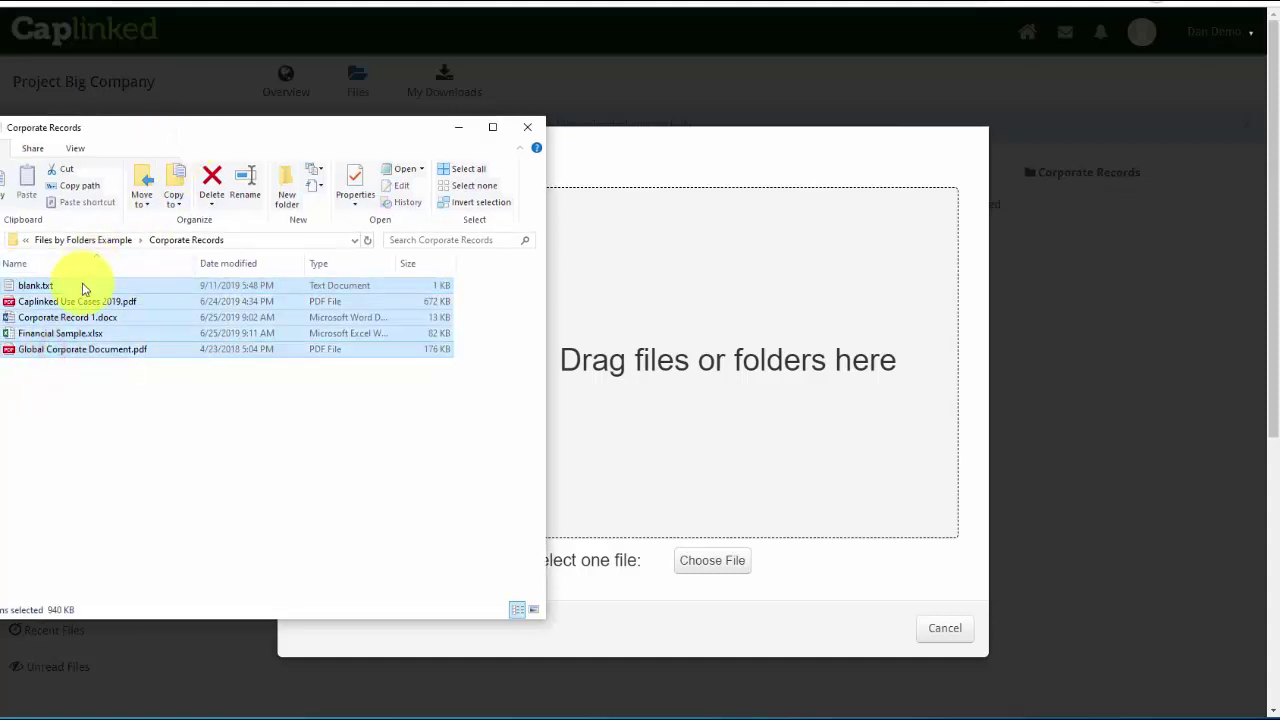
{"action": "left_click_drag", "start_coordinate": [85, 287], "coordinate": [703, 343]}
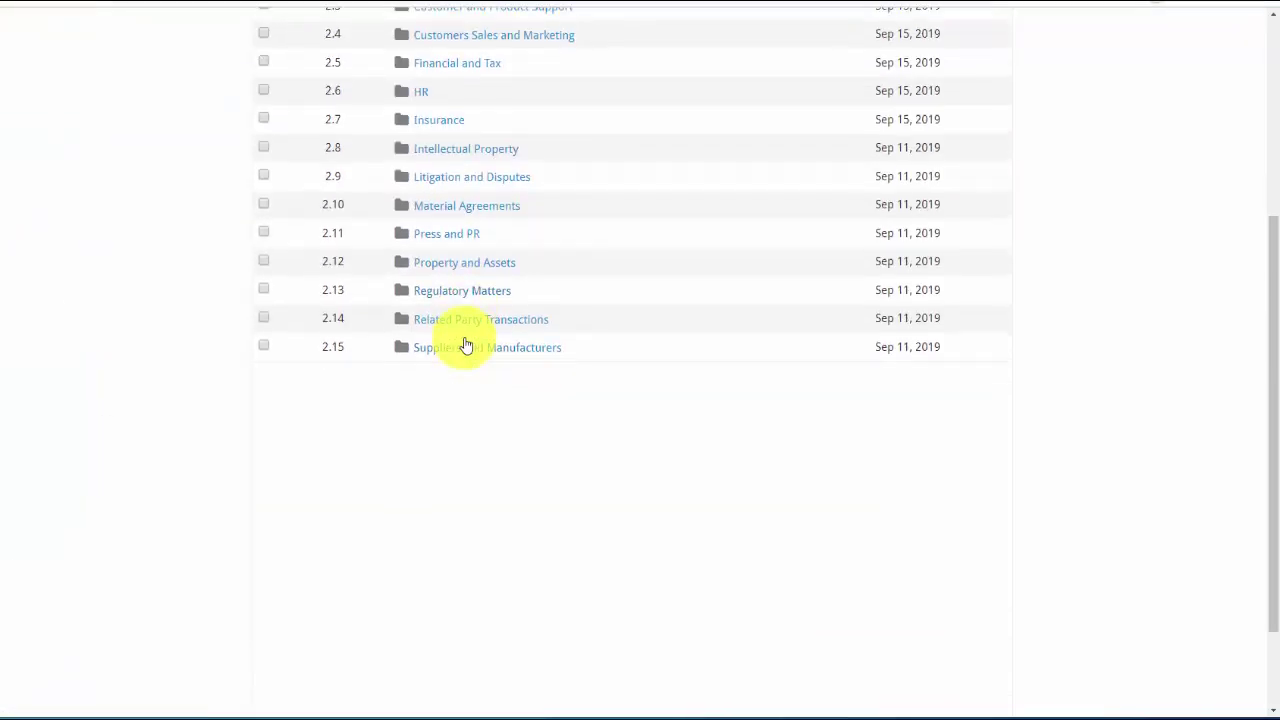
Scroll through Upload Folder 2's fifteen subfolders, 2.1 Capital Stock Files through 2.15 Suppliers and Manufacturers.
{"action": "scroll", "coordinate": [465, 345], "scroll_direction": "down", "scroll_amount": 3}
{"action": "scroll", "coordinate": [465, 345], "scroll_direction": "up", "scroll_amount": 3}
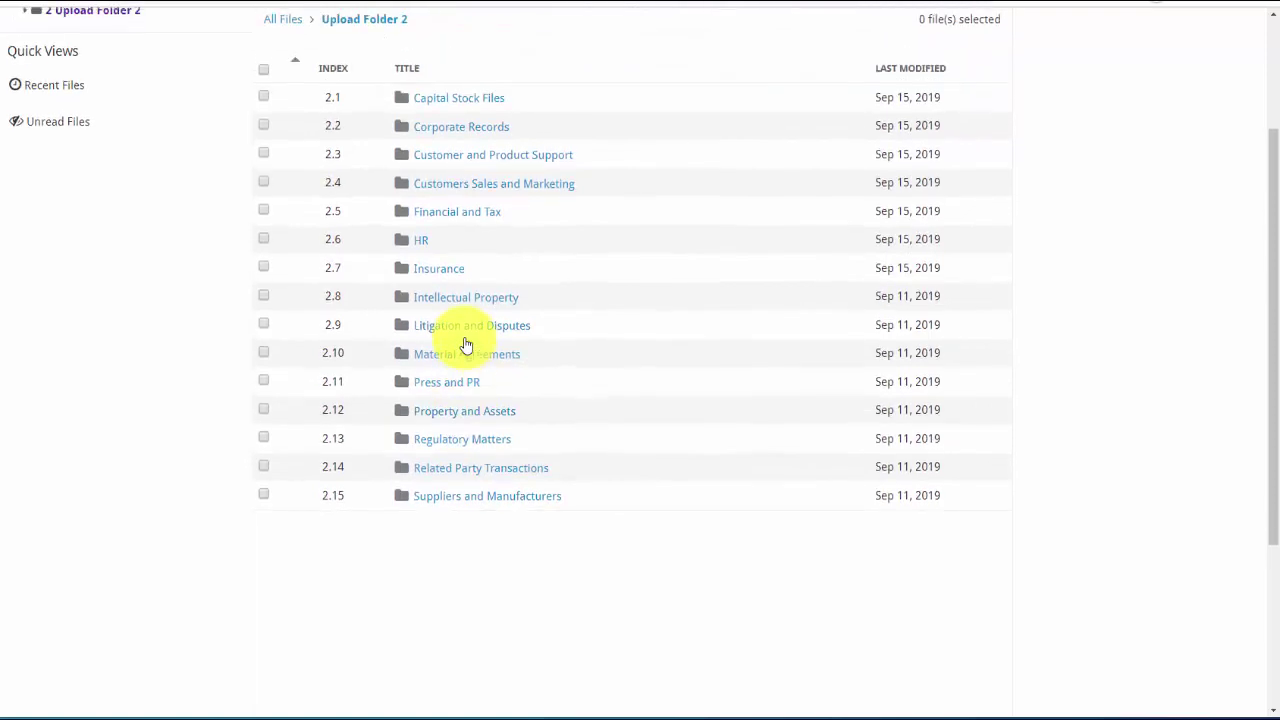
{"action": "scroll", "coordinate": [453, 343], "scroll_direction": "up", "scroll_amount": 3}
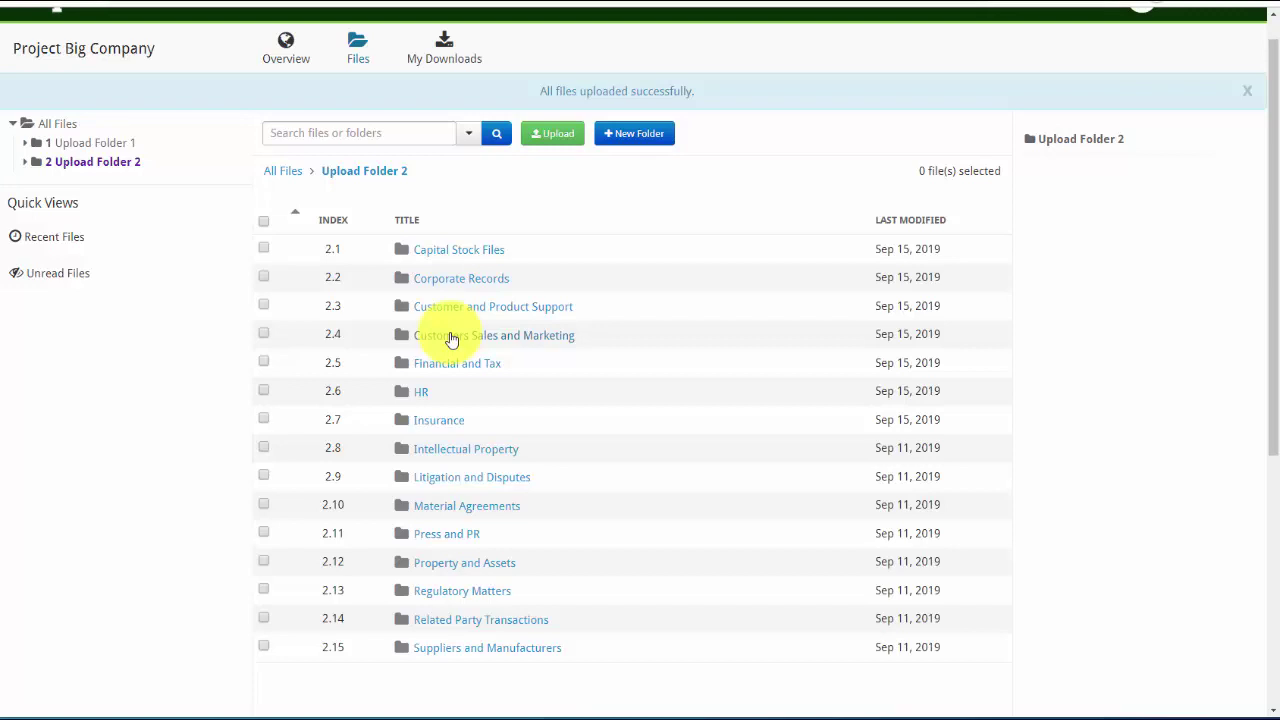
{"action": "scroll", "coordinate": [452, 340], "scroll_direction": "up", "scroll_amount": 1}
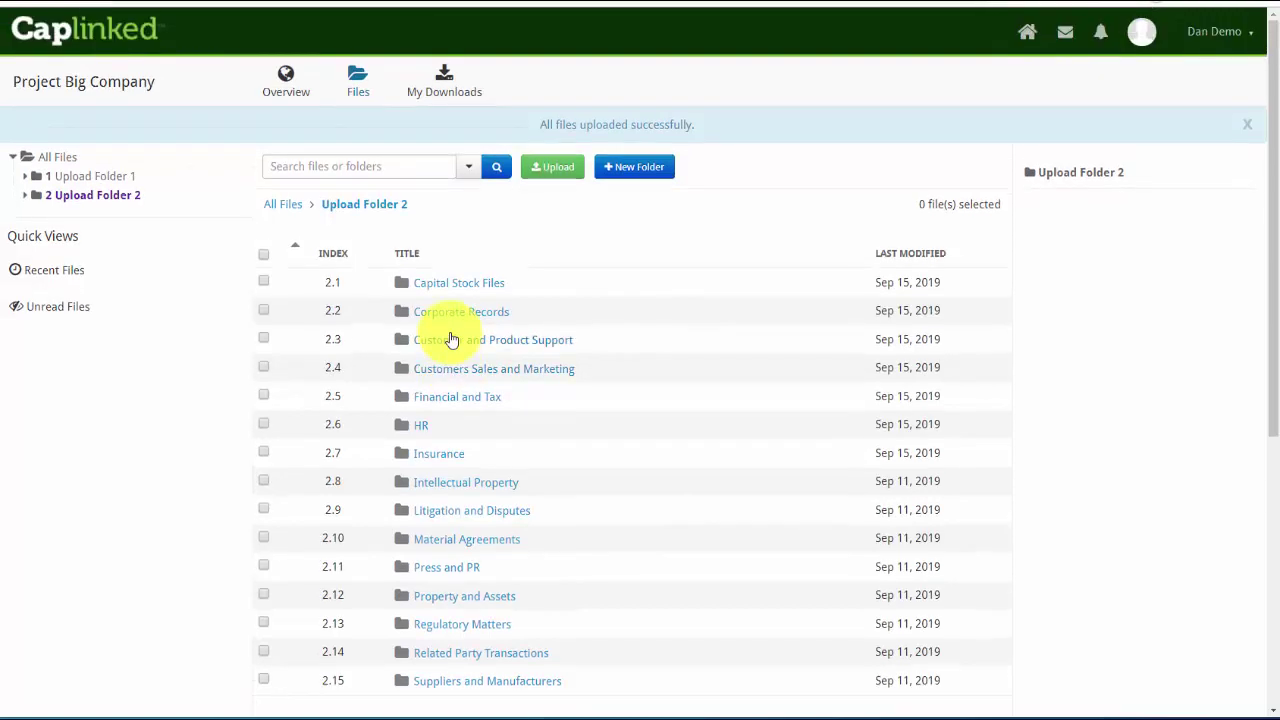